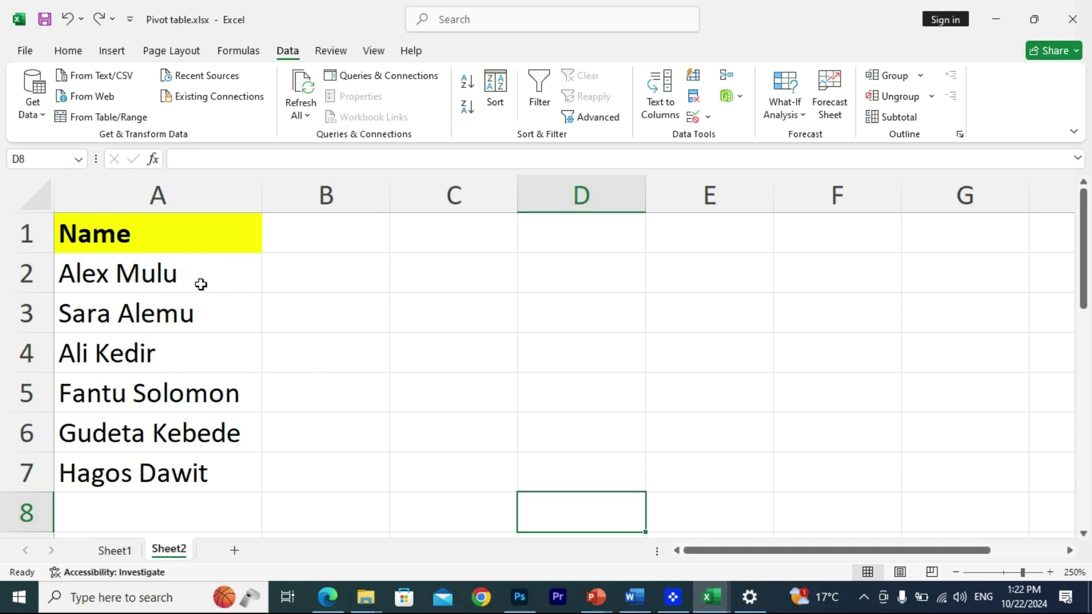
Select the full names in A2:A7, finishing with Ctrl+Shift+Down from A2
{"action": "left_click_drag", "start_coordinate": [199, 285], "coordinate": [193, 466]}
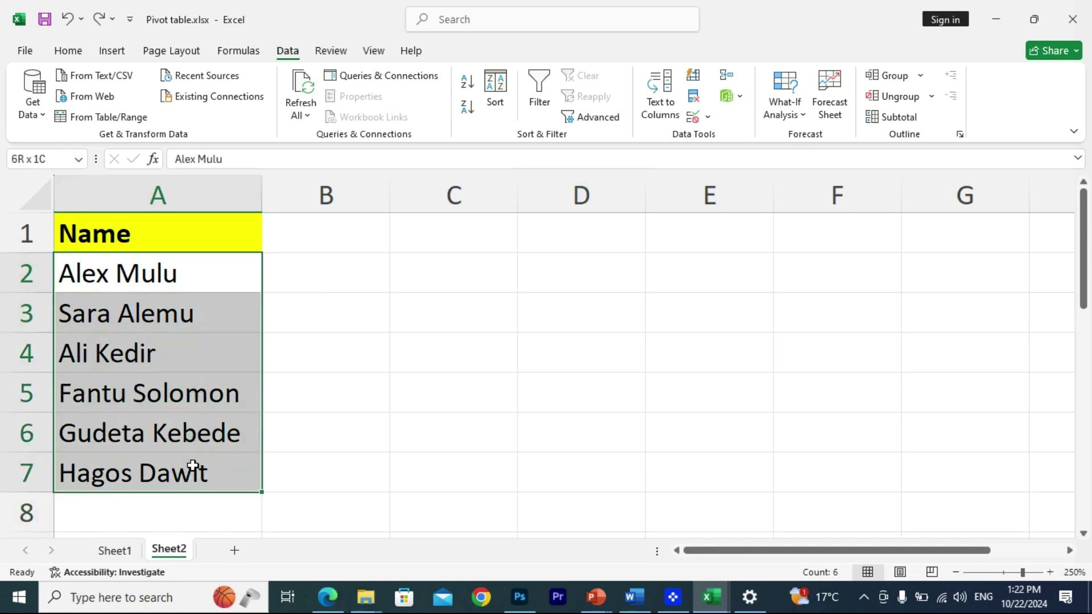
{"action": "left_click", "coordinate": [293, 439]}
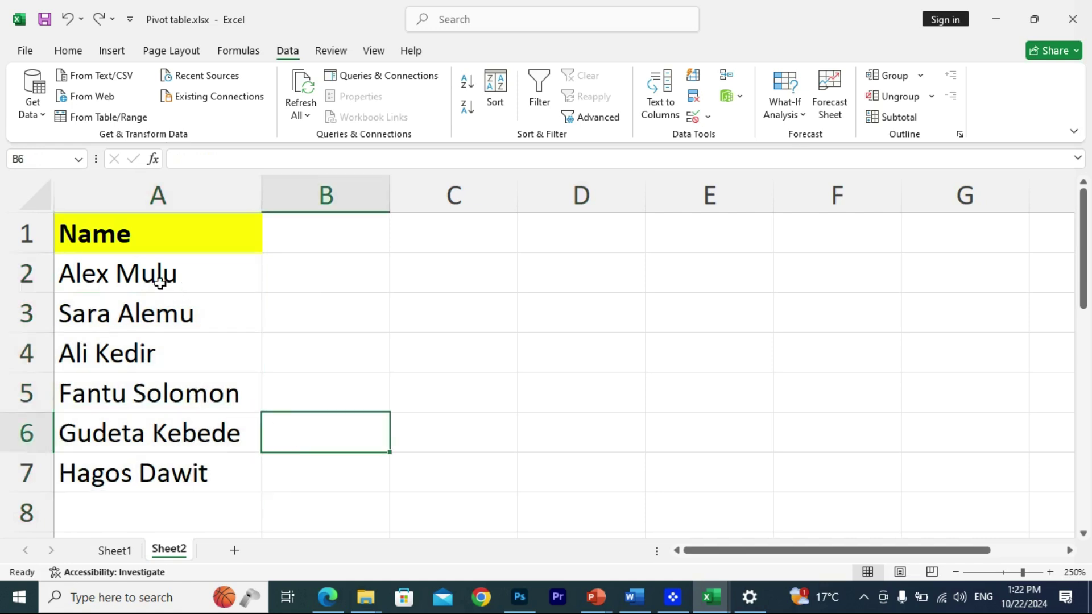
{"action": "left_click", "coordinate": [149, 275]}
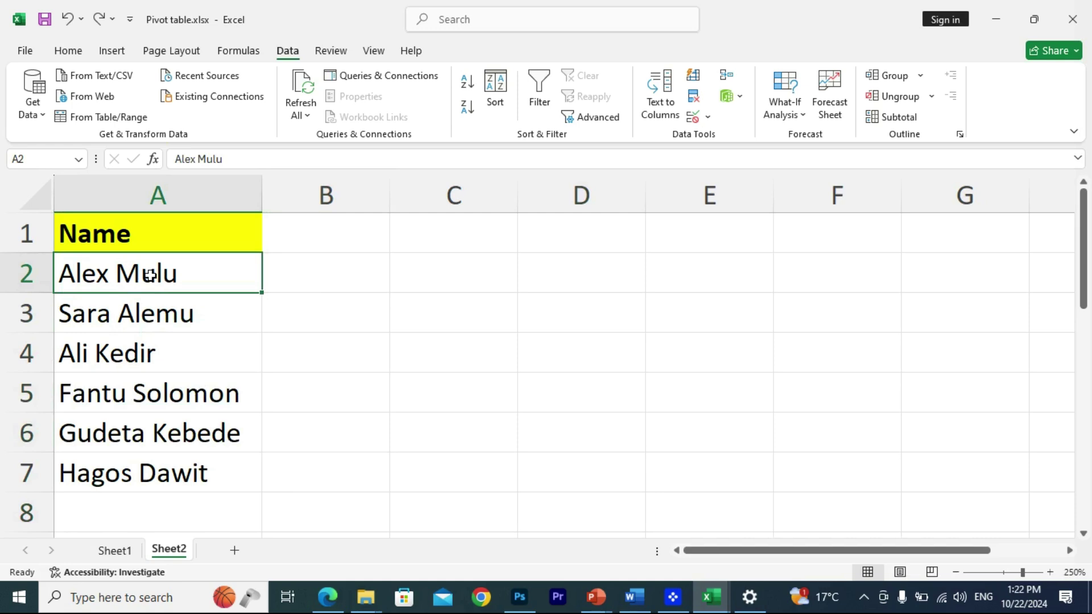
{"action": "key", "text": "ctrl+shift+Down"}
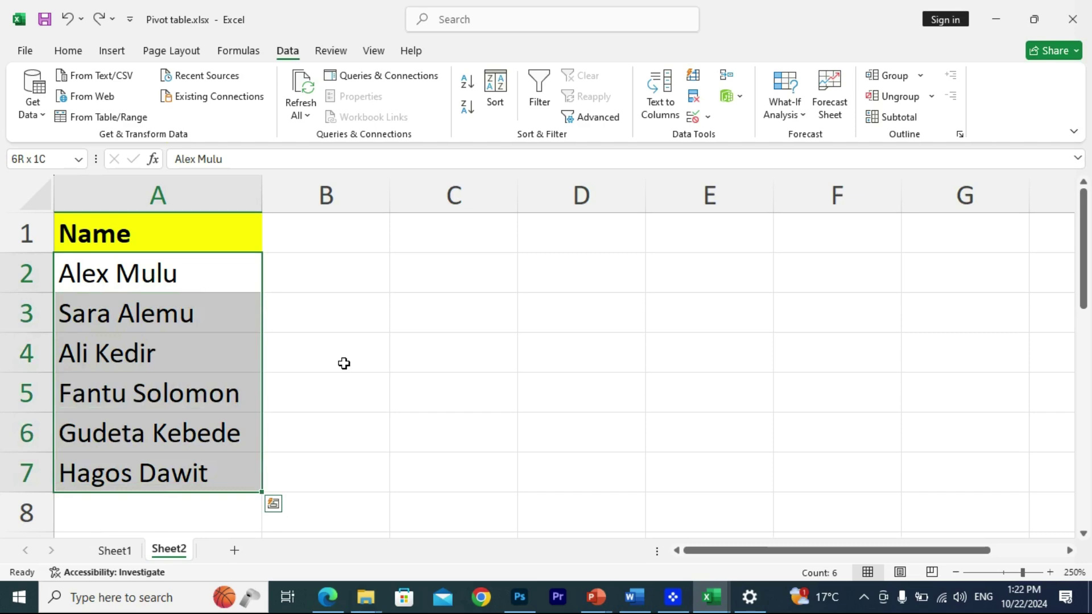
Show the keys on the On-Screen Keyboard, reselect A2:A7 and launch Text to Columns
{"action": "key", "text": "ctrl+super+o"}
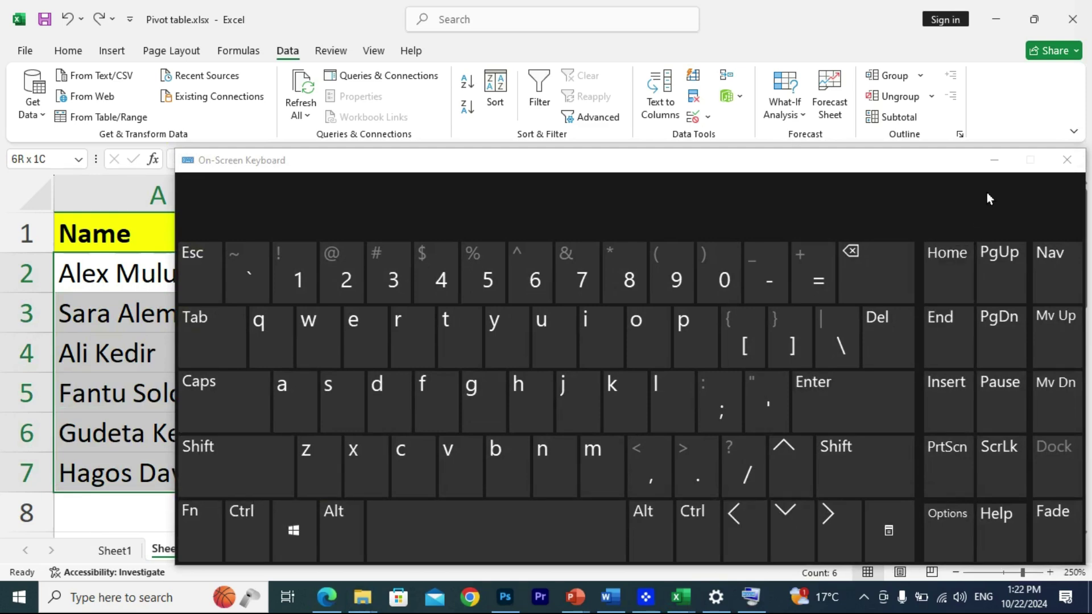
{"action": "left_click", "coordinate": [995, 160]}
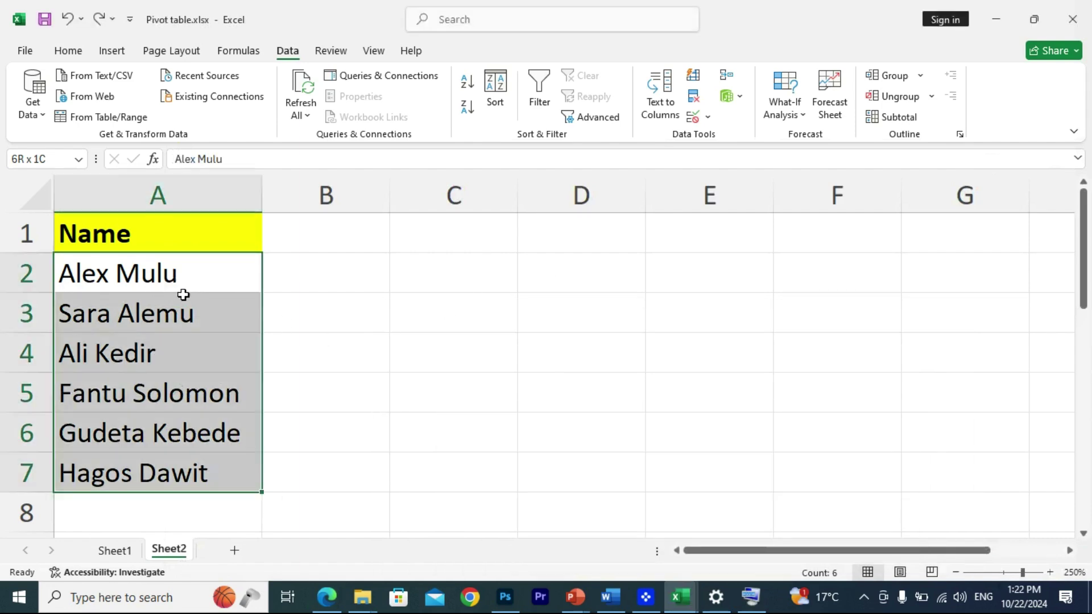
{"action": "left_click", "coordinate": [288, 305]}
{"action": "left_click_drag", "start_coordinate": [197, 284], "coordinate": [188, 468]}
{"action": "left_click", "coordinate": [670, 108]}
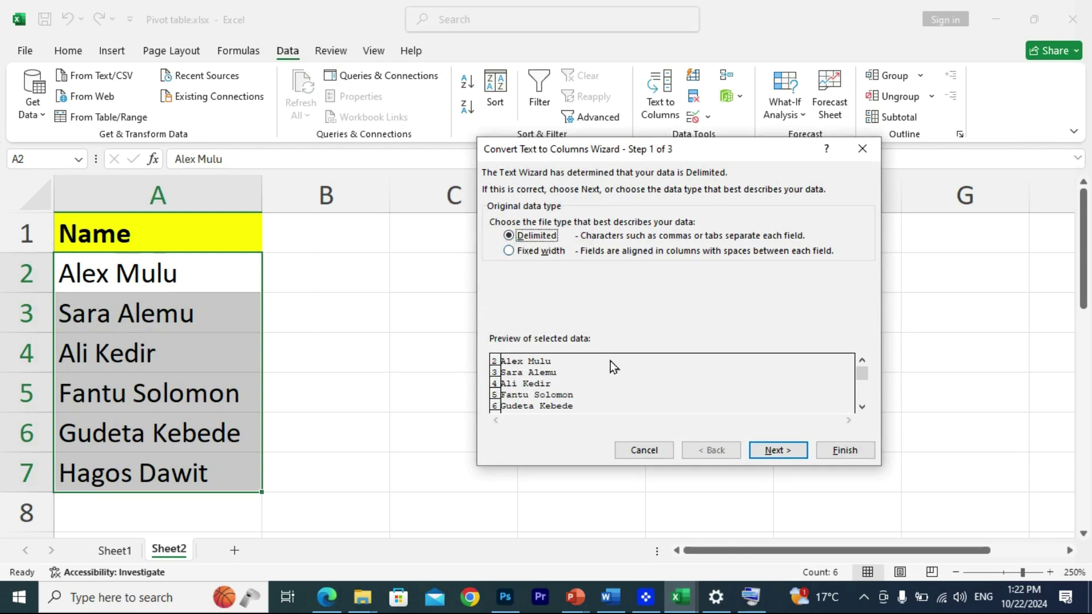
Split A2:A7 with a Space delimiter instead of Comma so surnames fill B2:B7
{"action": "left_click", "coordinate": [778, 451]}
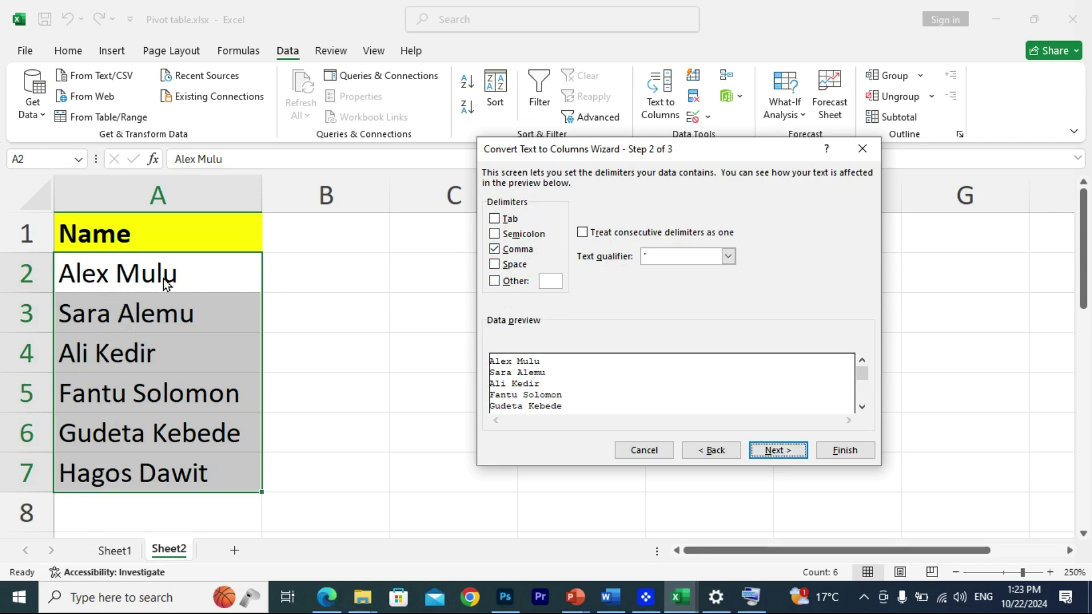
{"action": "left_click", "coordinate": [495, 265]}
{"action": "left_click", "coordinate": [496, 251]}
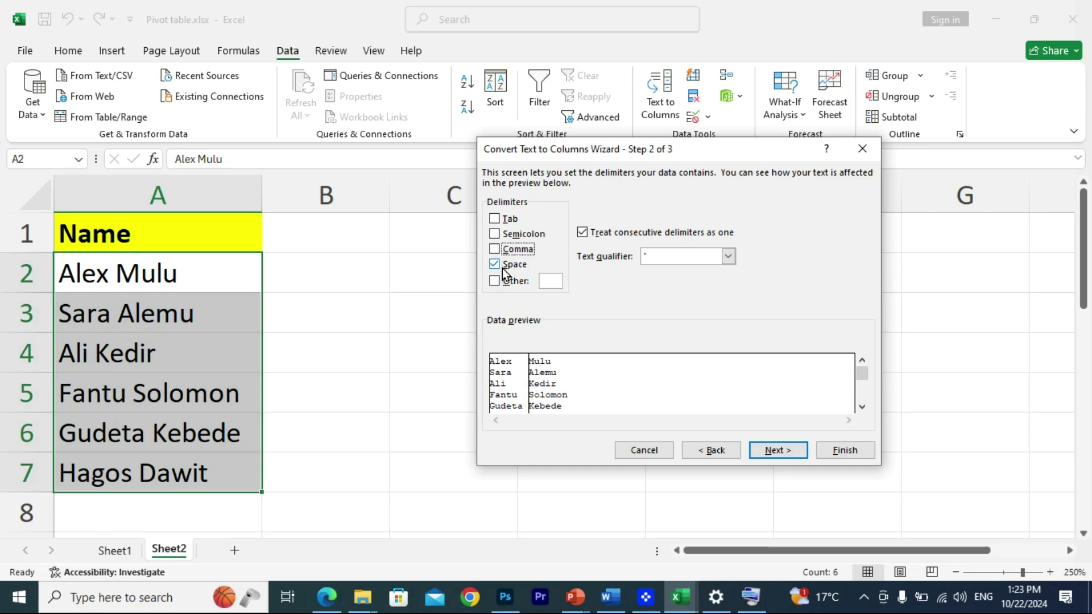
{"action": "left_click", "coordinate": [780, 451]}
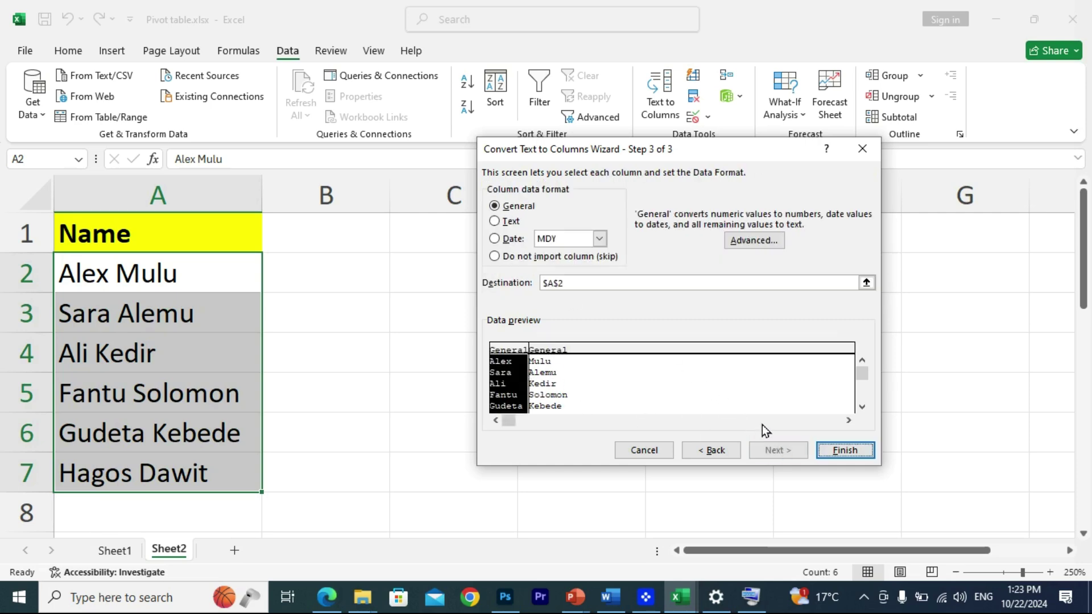
{"action": "left_click", "coordinate": [839, 450]}
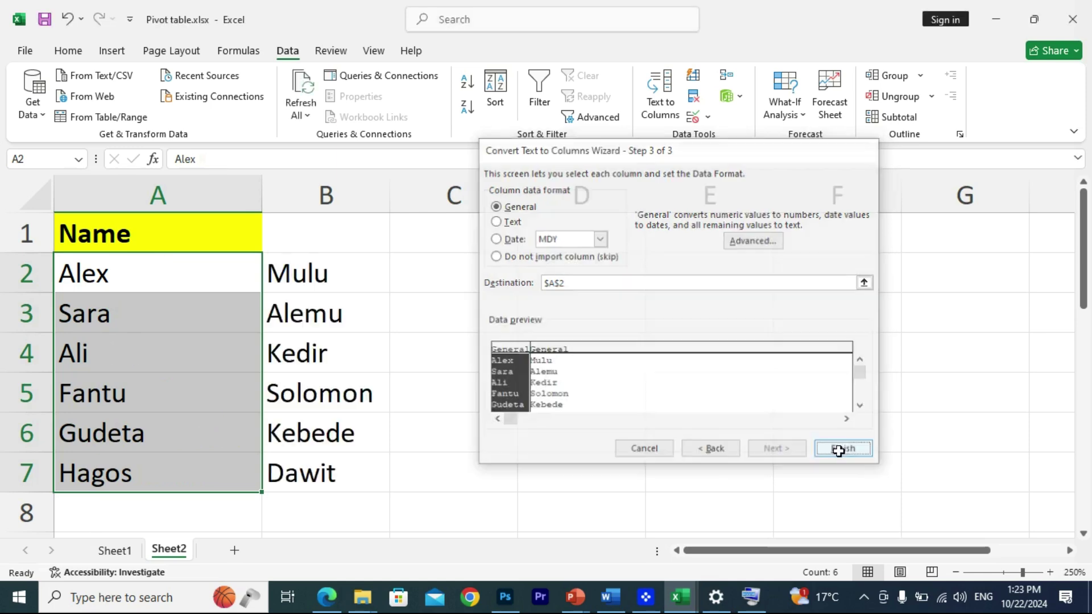
{"action": "left_click", "coordinate": [487, 428]}
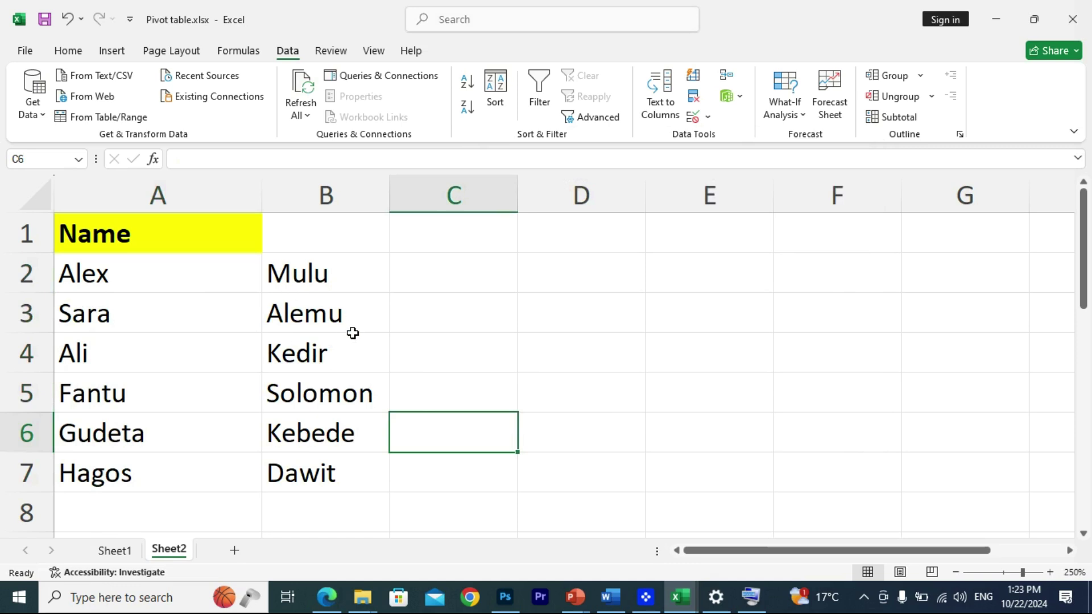
Enter Ethiopia,Addis Ababa in A9 and Ethiopia,Adama in A10, then autofit column A
{"action": "scroll", "coordinate": [234, 404], "scroll_direction": "down", "scroll_amount": 2}
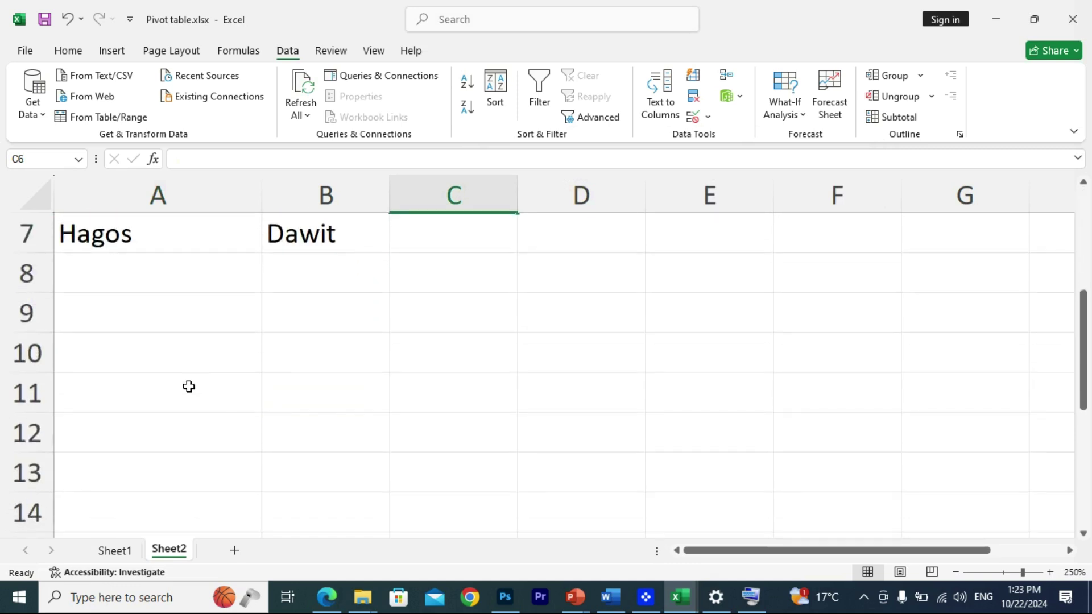
{"action": "left_click", "coordinate": [97, 316]}
{"action": "type", "text": "Ethiopia,A"}
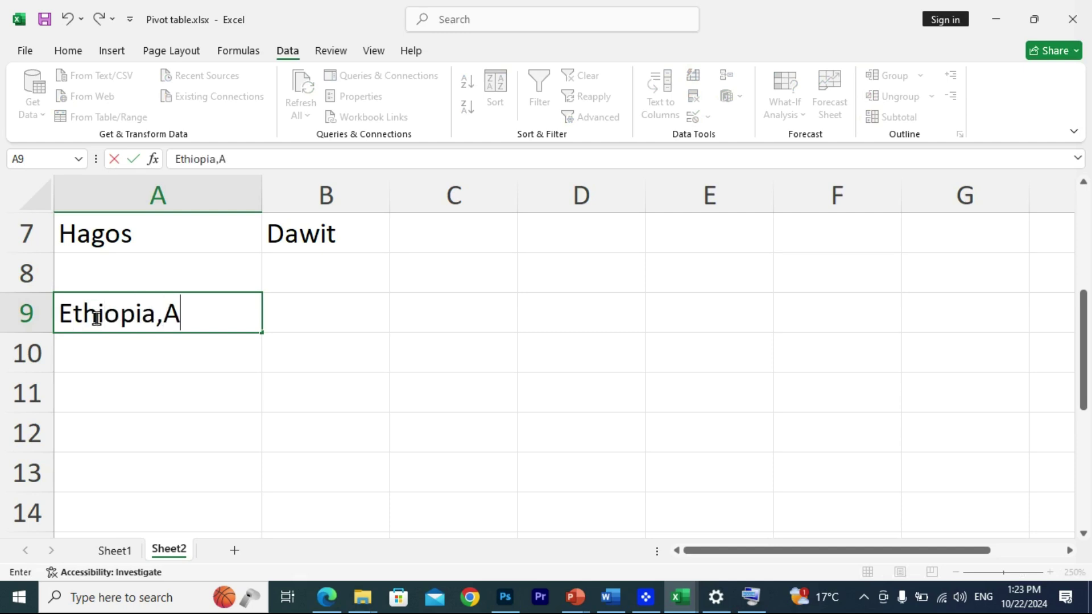
{"action": "type", "text": "ddis Ababa"}
{"action": "key", "text": "Return"}
{"action": "type", "text": "Ethiopia,a"}
{"action": "key", "text": "BackSpace"}
{"action": "type", "text": "Adama"}
{"action": "left_click", "coordinate": [321, 442]}
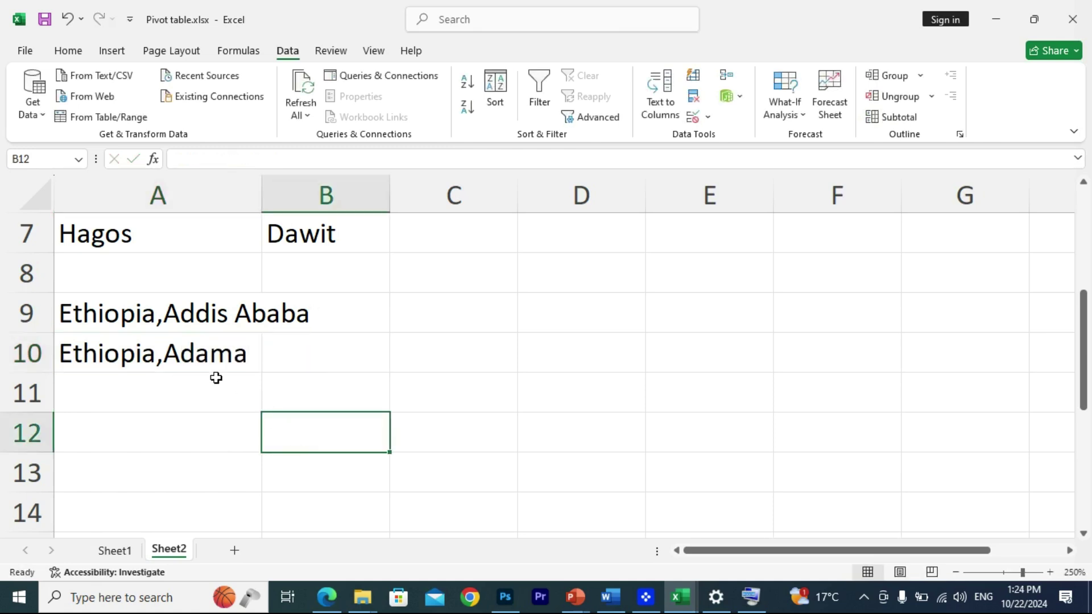
{"action": "double_click", "coordinate": [262, 196]}
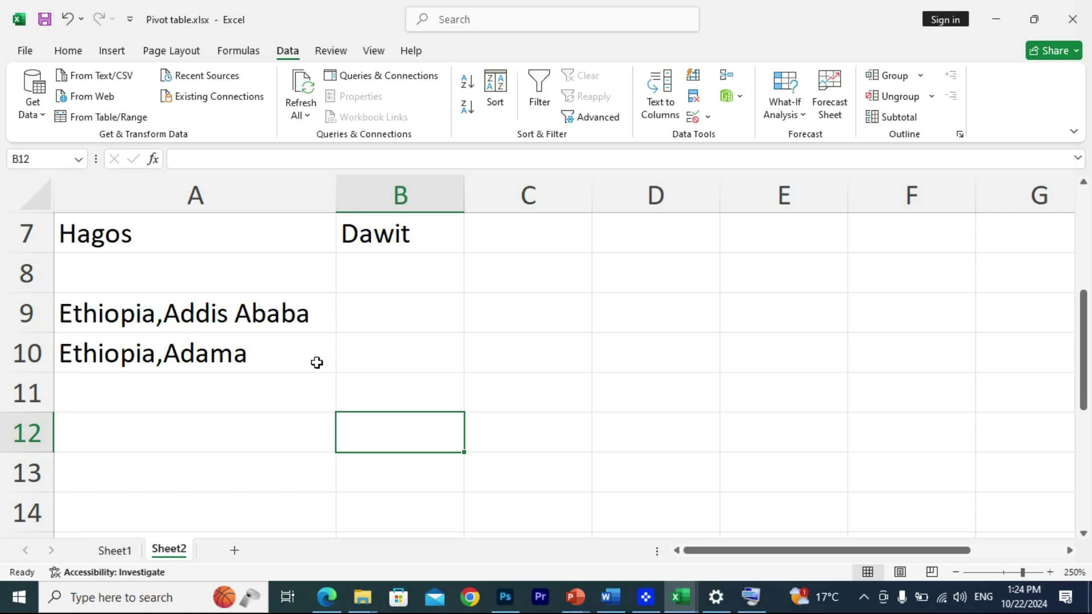
Split A9:A10 on Comma only, keeping Ethiopia in A and cities in B, then autofit column B
{"action": "left_click_drag", "start_coordinate": [160, 316], "coordinate": [165, 347]}
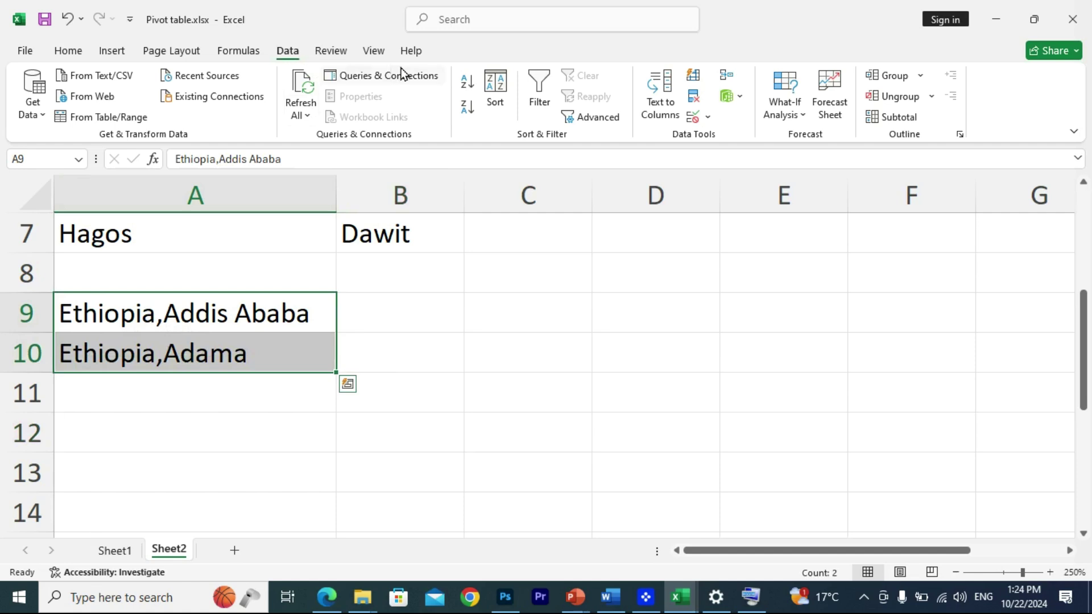
{"action": "left_click", "coordinate": [663, 103]}
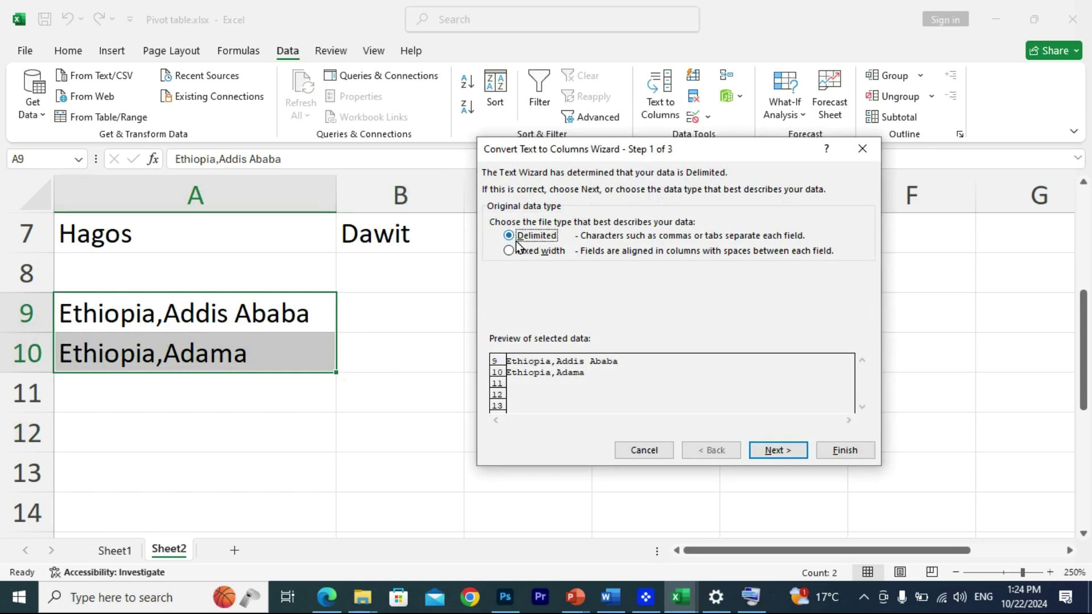
{"action": "left_click", "coordinate": [788, 451]}
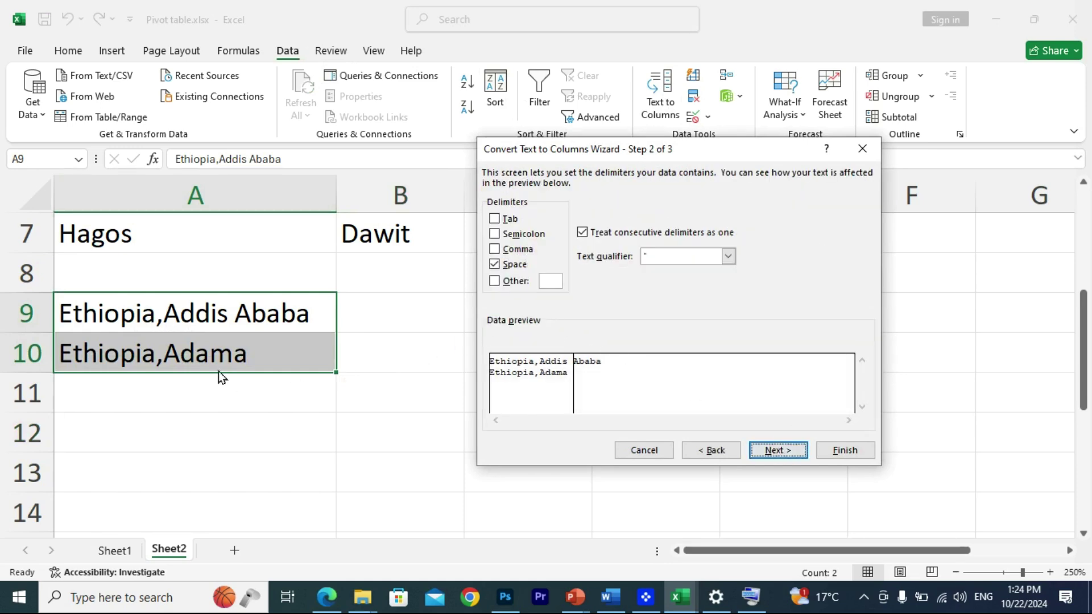
{"action": "left_click", "coordinate": [494, 250]}
{"action": "left_click", "coordinate": [492, 265]}
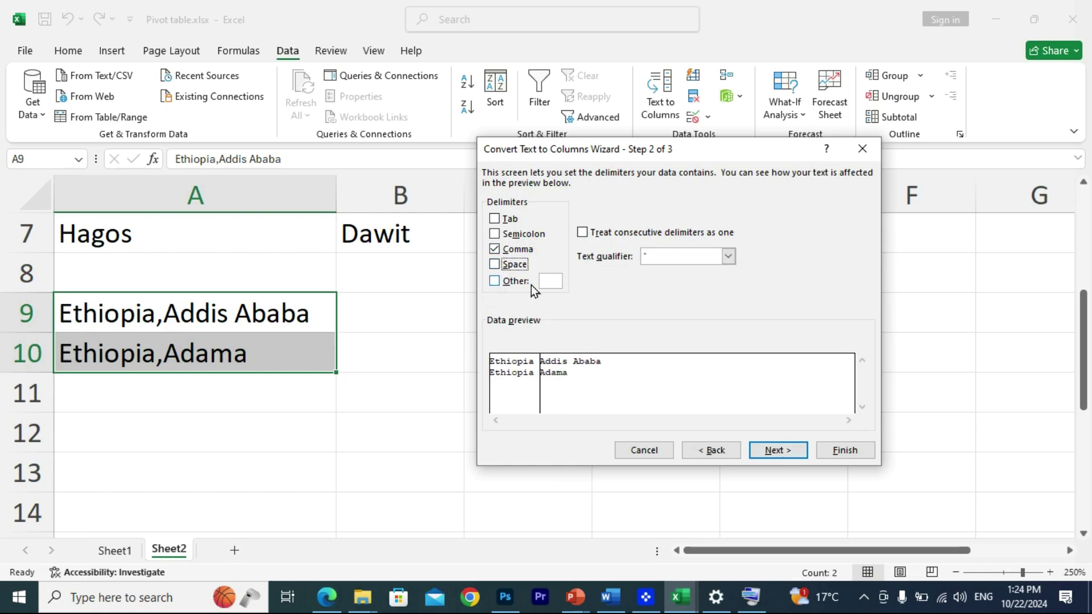
{"action": "left_click", "coordinate": [787, 451]}
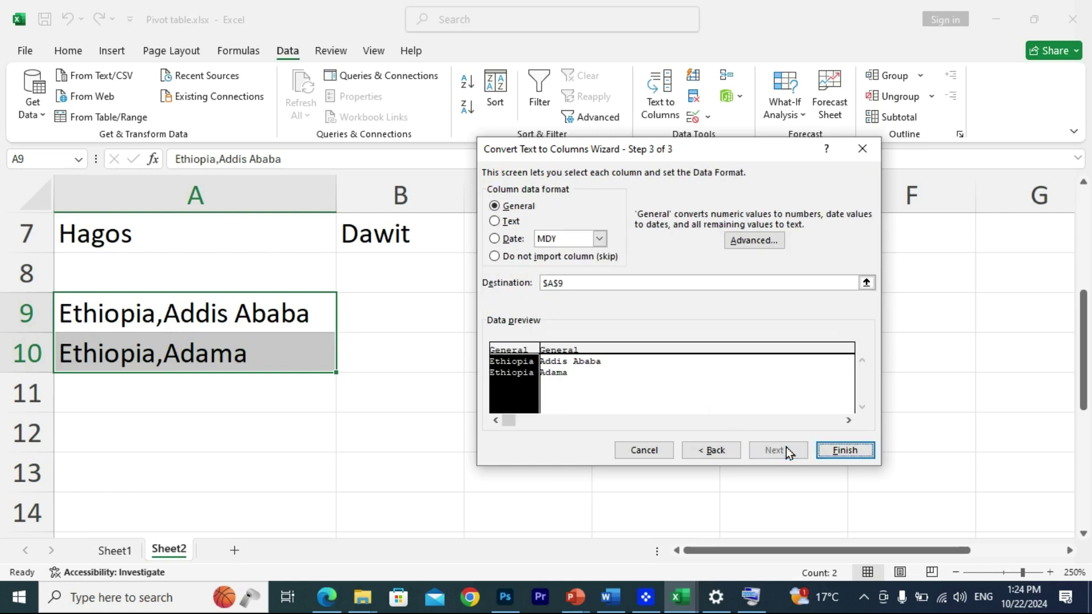
{"action": "left_click", "coordinate": [842, 452]}
{"action": "left_click", "coordinate": [519, 420]}
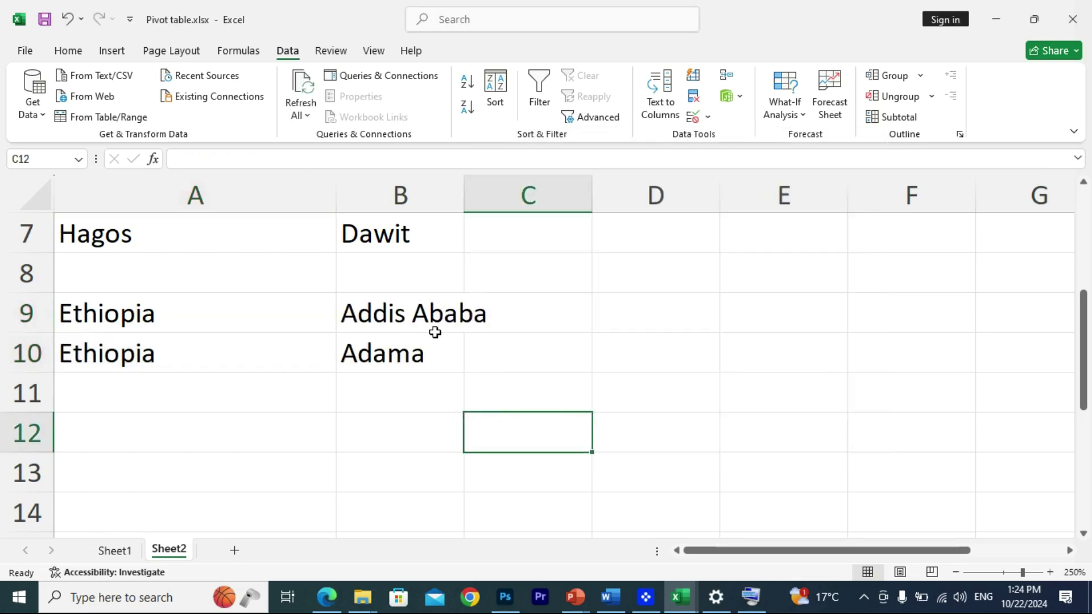
{"action": "double_click", "coordinate": [463, 203]}
On Sheet1, enter a new salesperson's name in A15 below the last sales record
{"action": "scroll", "coordinate": [489, 327], "scroll_direction": "up", "scroll_amount": 2}
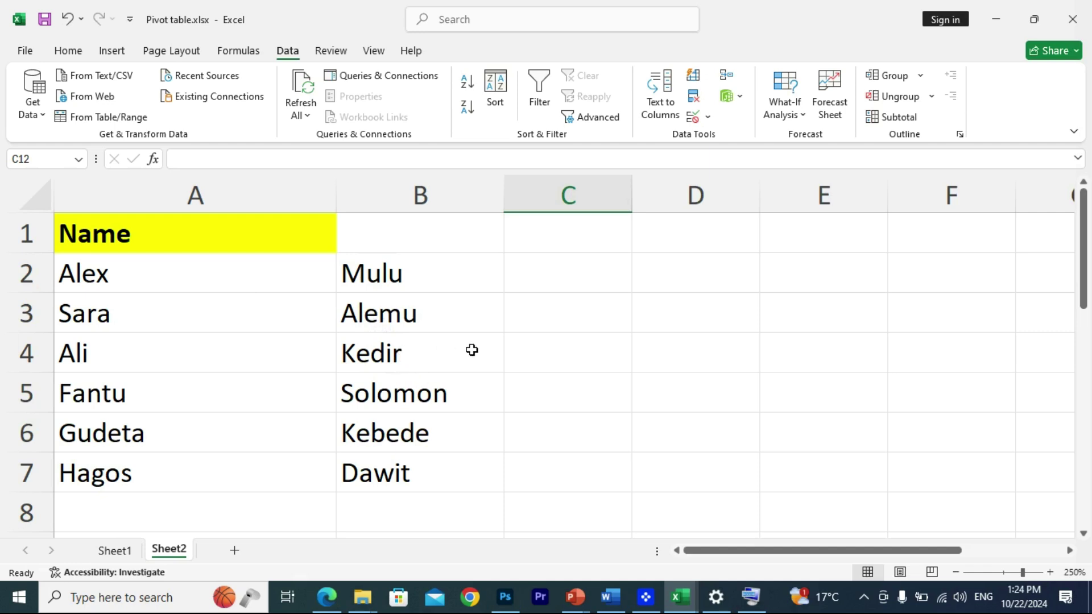
{"action": "left_click", "coordinate": [114, 552]}
{"action": "scroll", "coordinate": [236, 387], "scroll_direction": "up", "scroll_amount": 3}
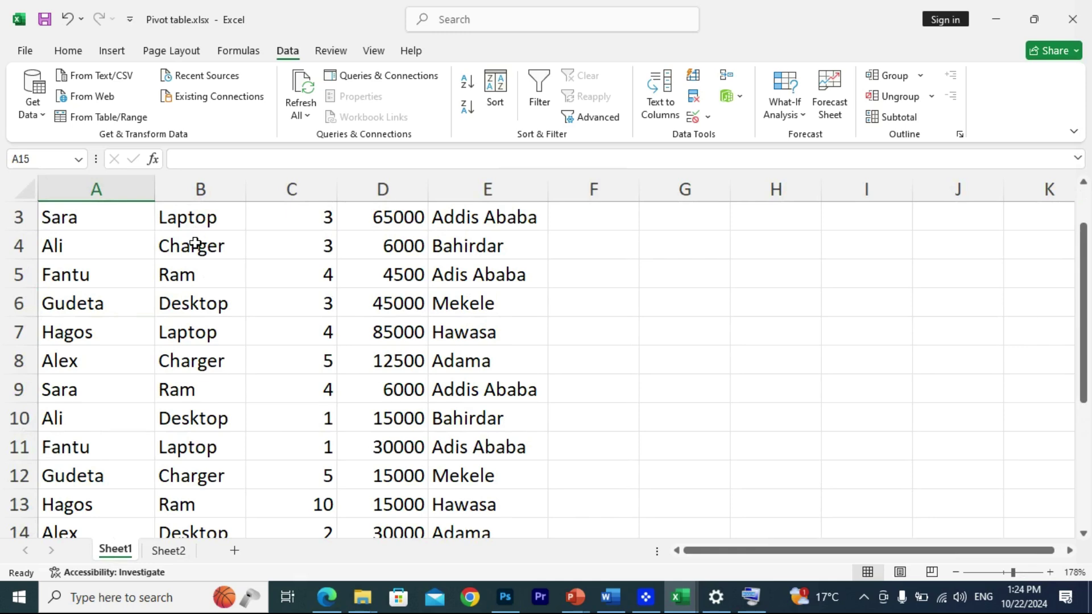
{"action": "scroll", "coordinate": [197, 244], "scroll_direction": "up", "scroll_amount": 1}
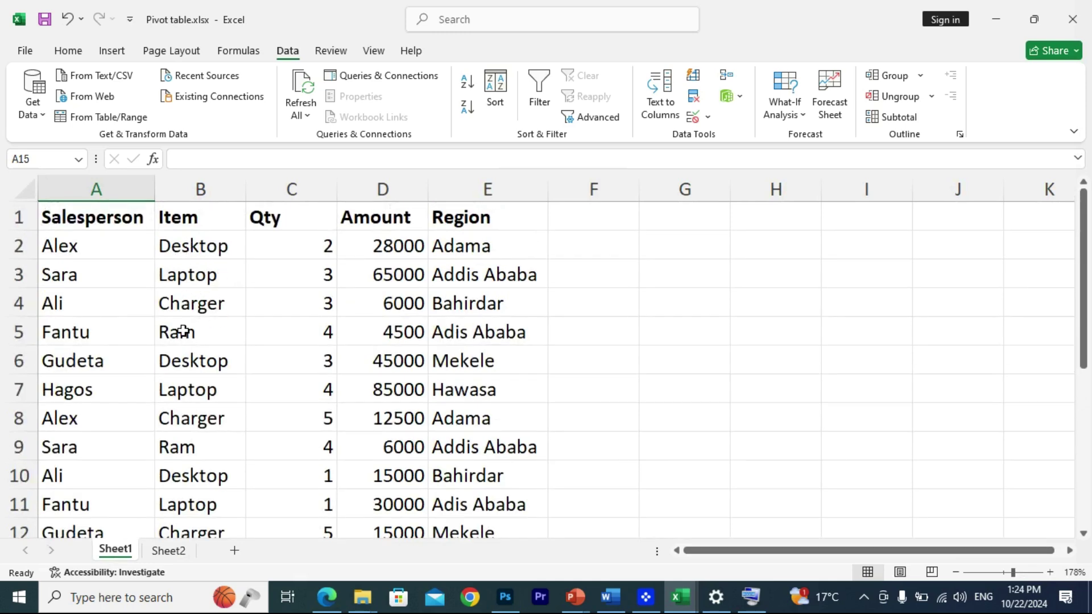
{"action": "scroll", "coordinate": [185, 295], "scroll_direction": "down", "scroll_amount": 1}
{"action": "scroll", "coordinate": [209, 329], "scroll_direction": "down", "scroll_amount": 2}
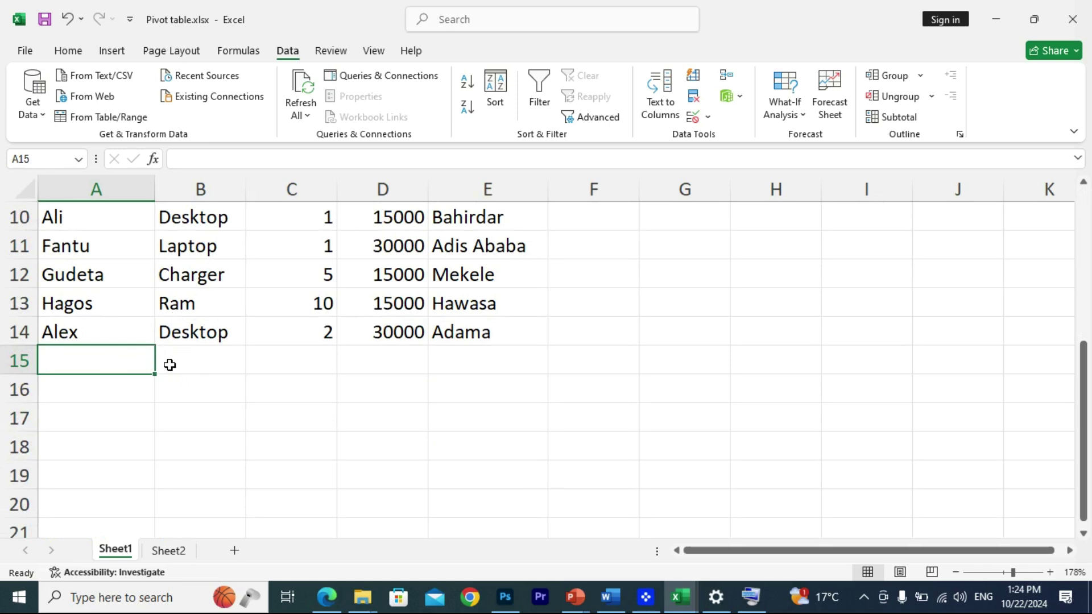
{"action": "type", "text": "Solomon"}
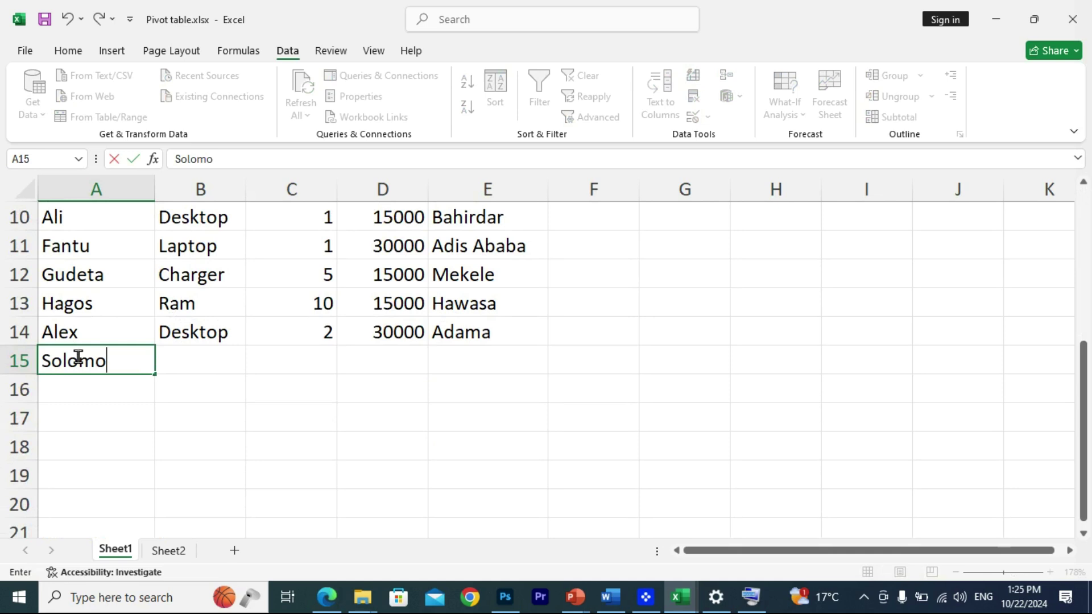
{"action": "left_click", "coordinate": [177, 364]}
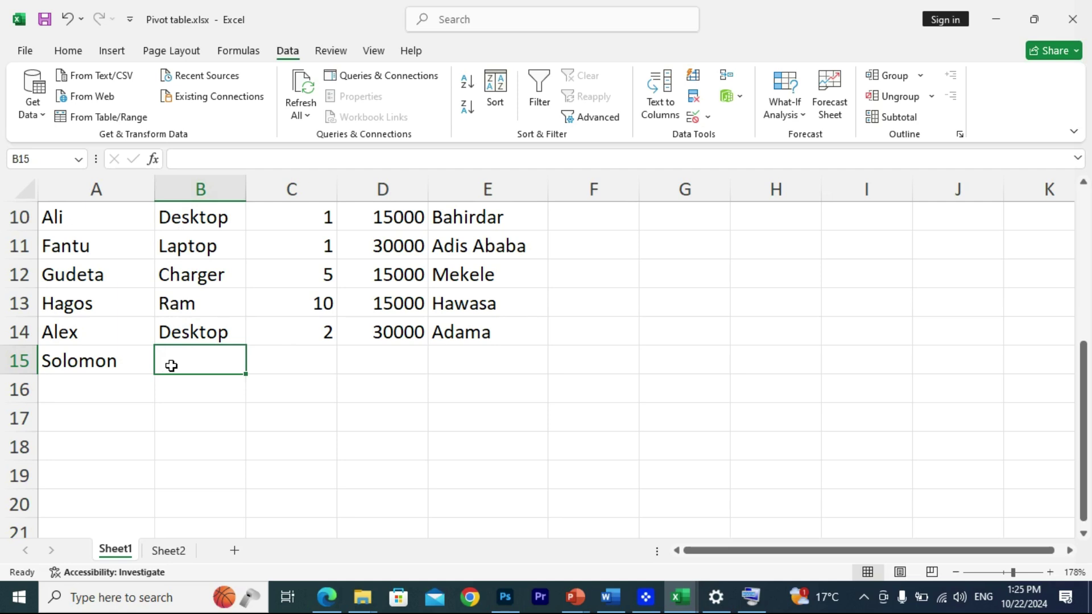
Try the Alt+Down item list on B15 and show the keys on the on-screen keyboard
{"action": "key", "text": "alt+Down"}
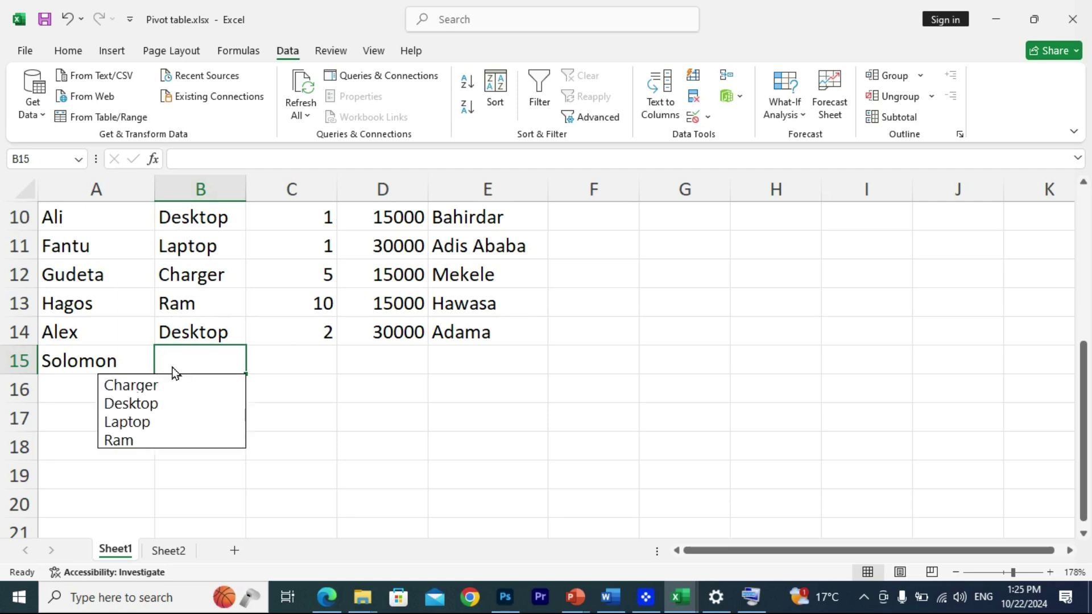
{"action": "key", "text": "Escape"}
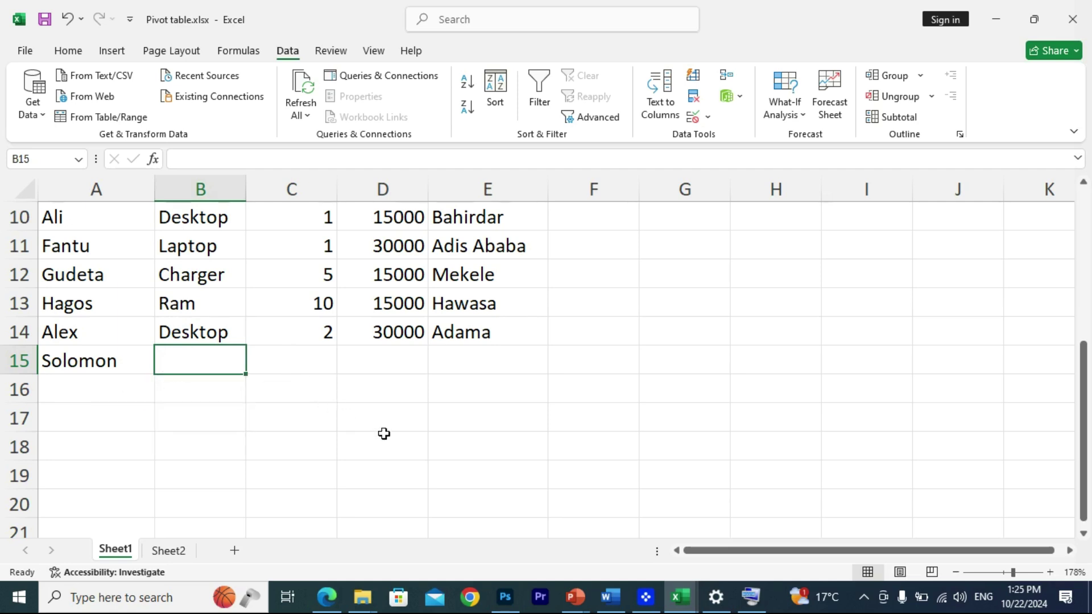
{"action": "left_click", "coordinate": [757, 596]}
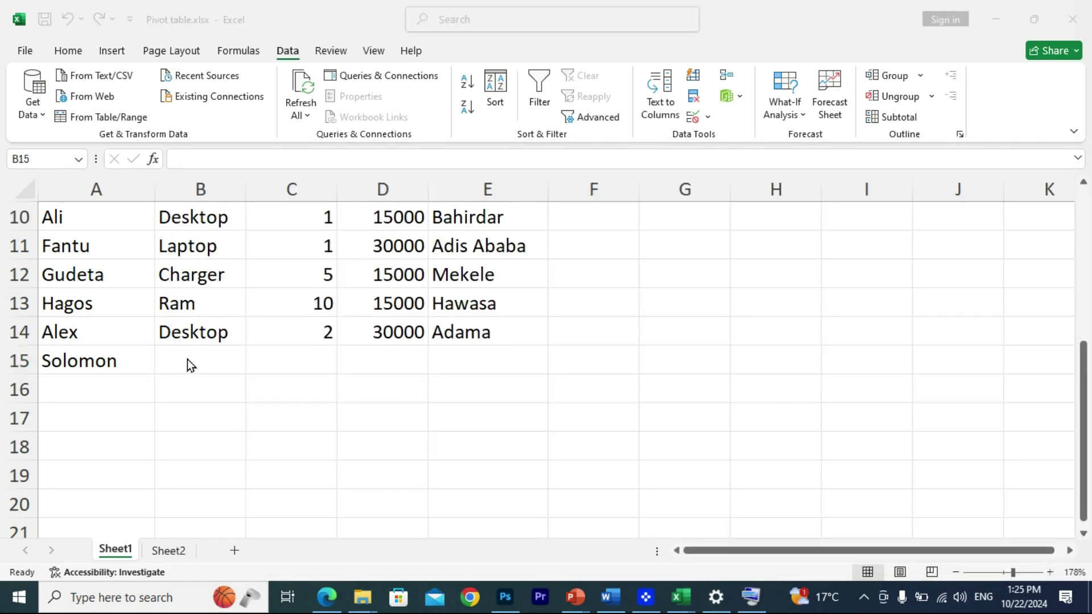
{"action": "left_click", "coordinate": [188, 359]}
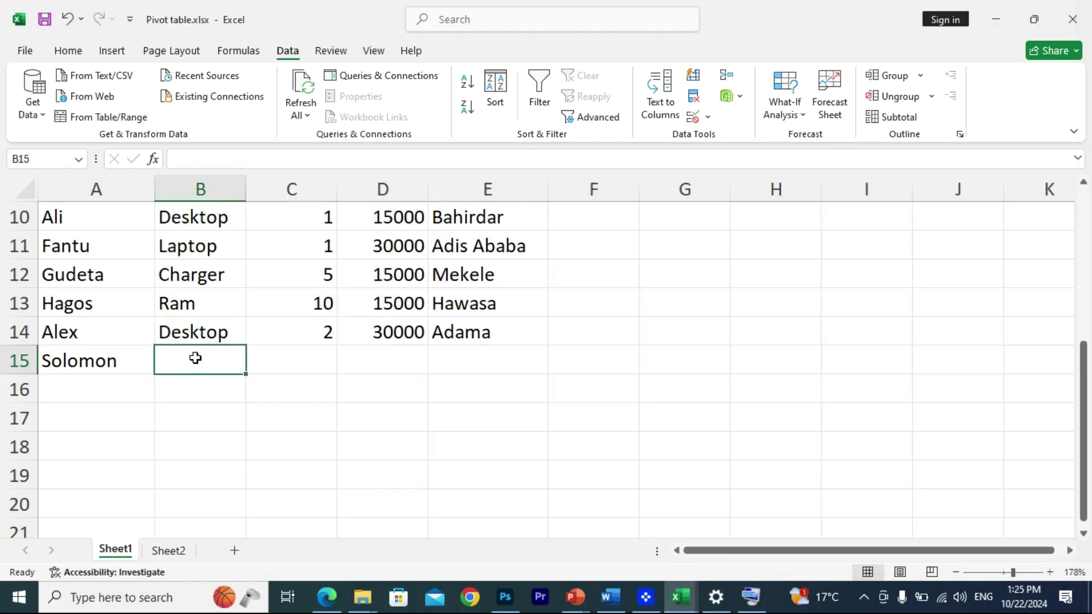
Pick Ram for B15 and Desktop for B16 from the Item dropdown lists
{"action": "key", "text": "alt+Down"}
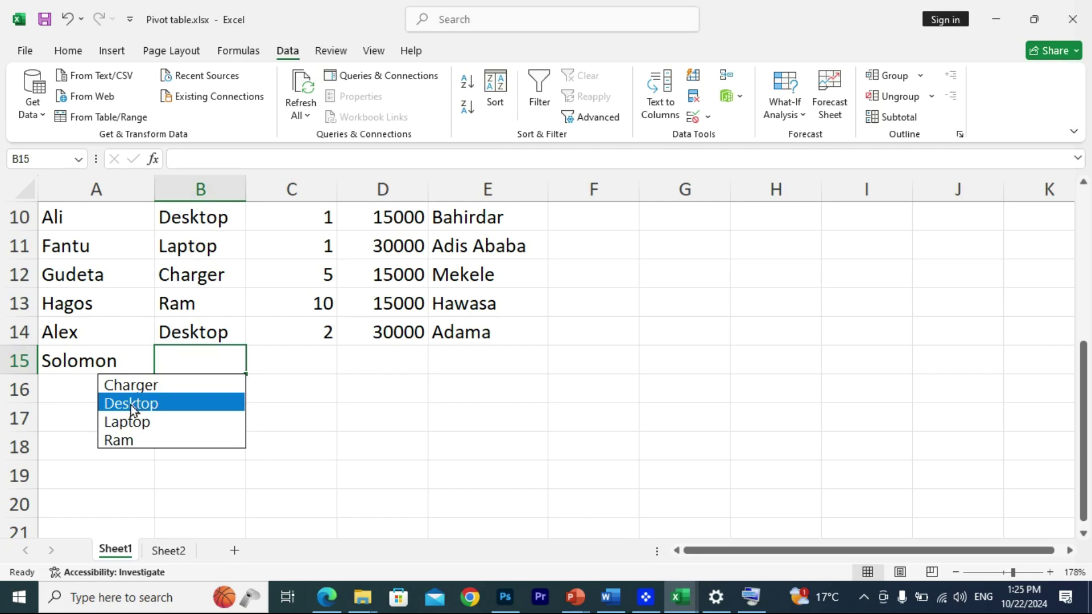
{"action": "left_click", "coordinate": [125, 442]}
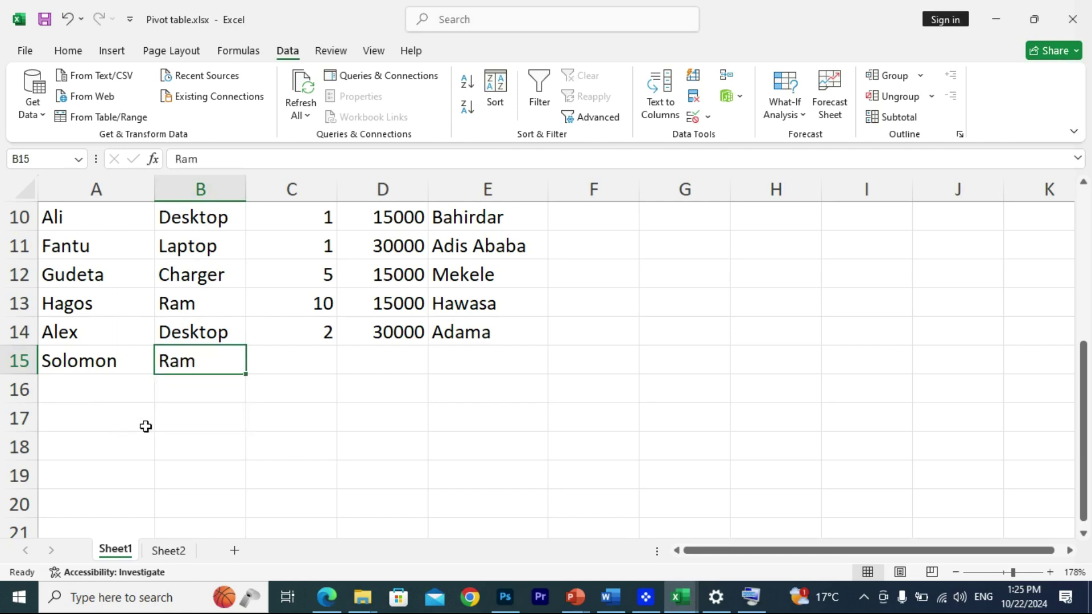
{"action": "left_click", "coordinate": [177, 393]}
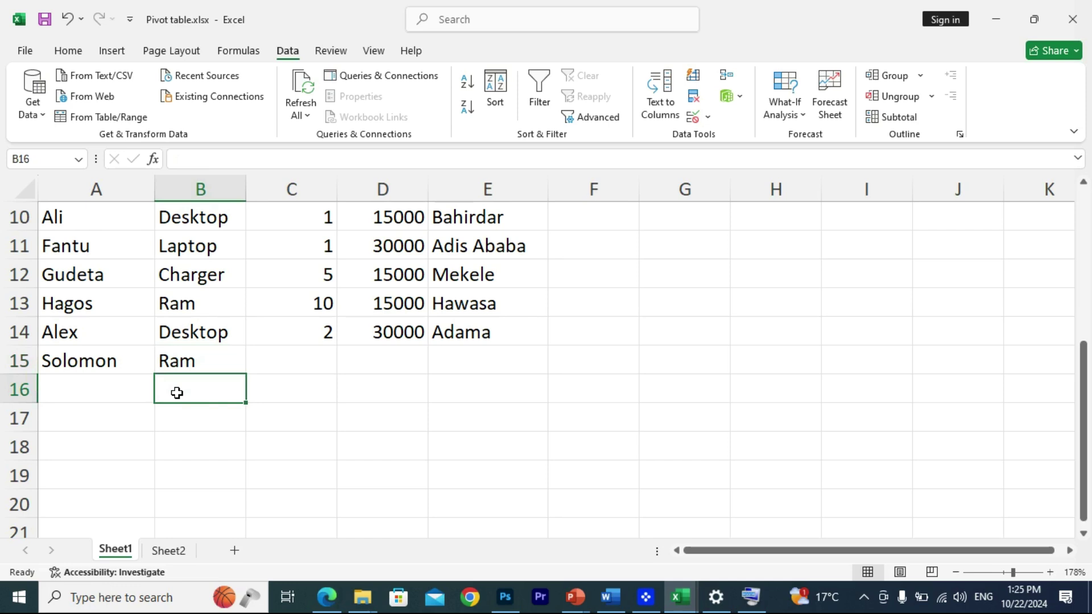
{"action": "key", "text": "alt+Down"}
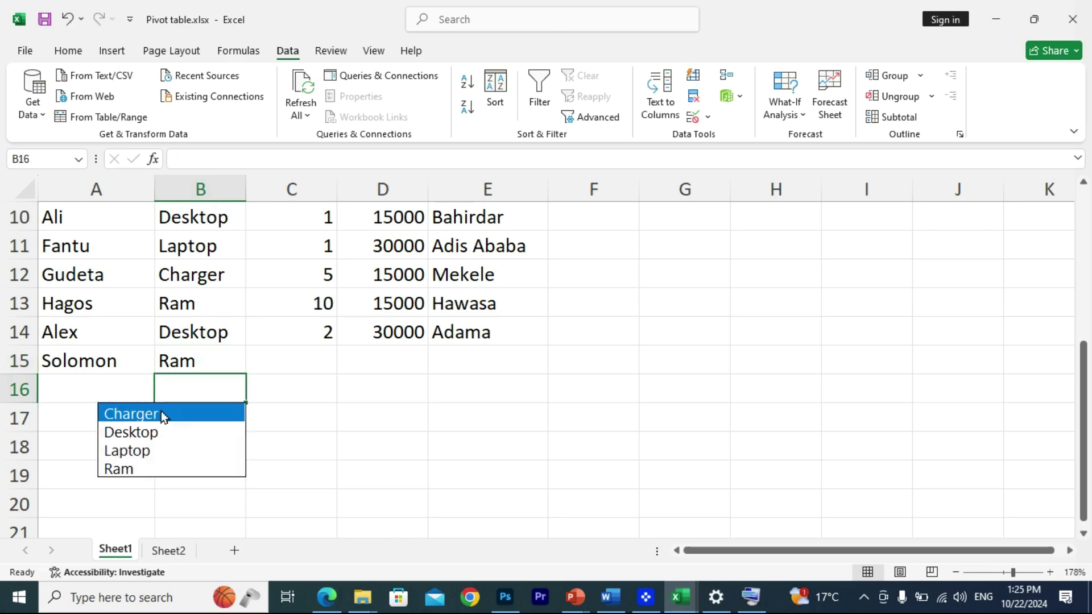
{"action": "left_click", "coordinate": [132, 432]}
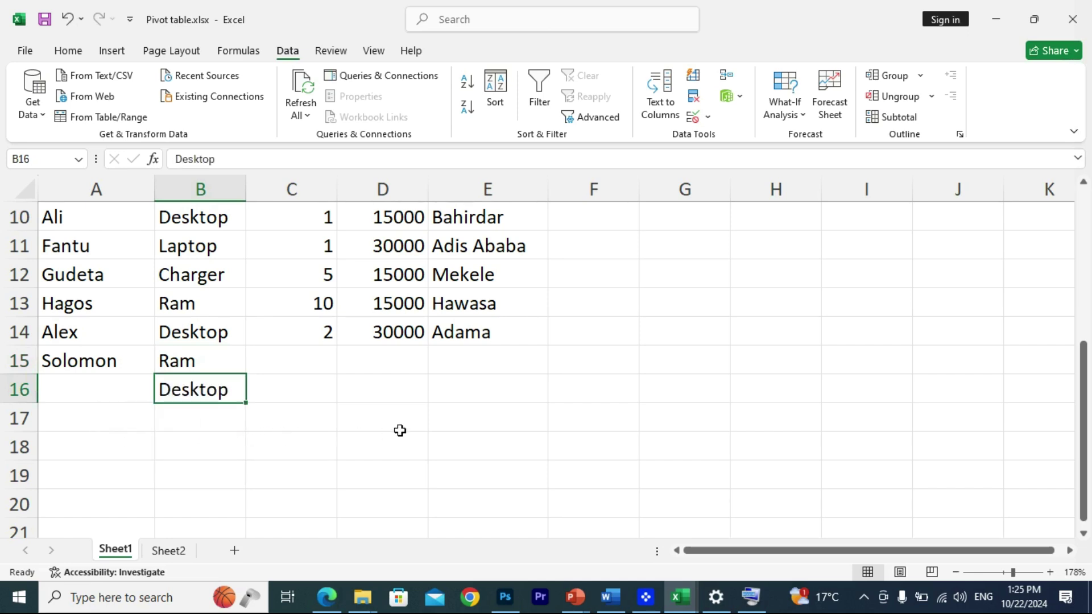
{"action": "left_click", "coordinate": [488, 392]}
{"action": "scroll", "coordinate": [495, 249], "scroll_direction": "up", "scroll_amount": 3}
Pick Addis Ababa for E15 and Mekele for E16 from the Region dropdown lists
{"action": "scroll", "coordinate": [495, 262], "scroll_direction": "down", "scroll_amount": 2}
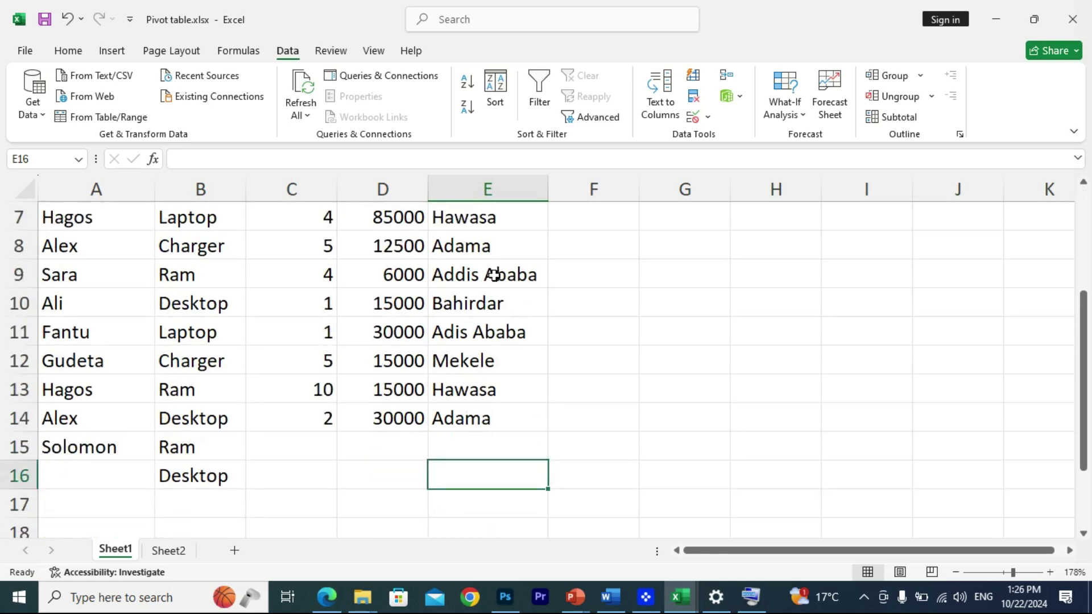
{"action": "left_click", "coordinate": [467, 444]}
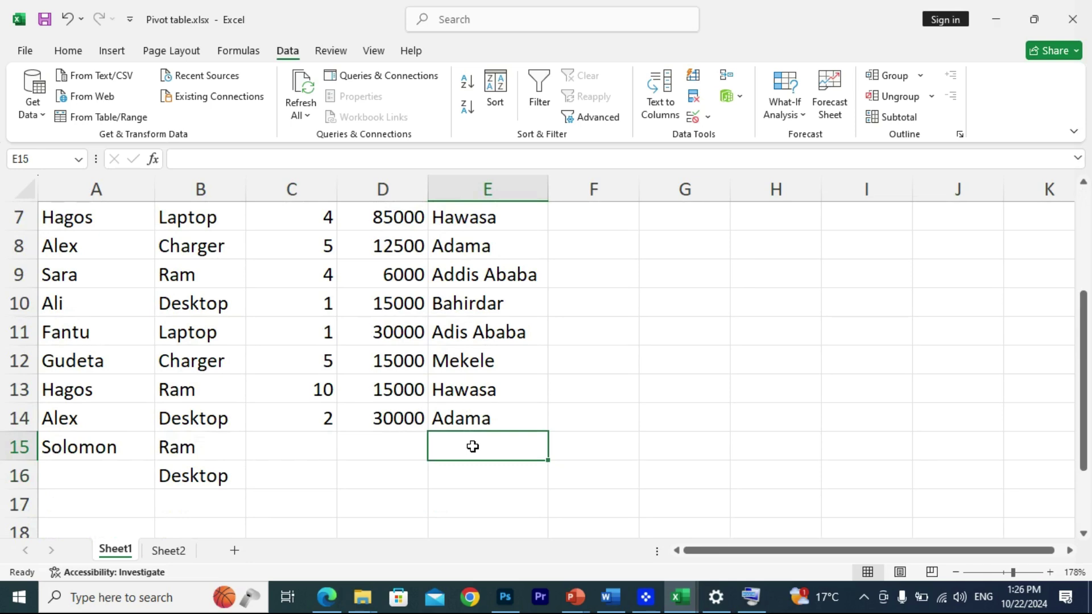
{"action": "key", "text": "alt+Down"}
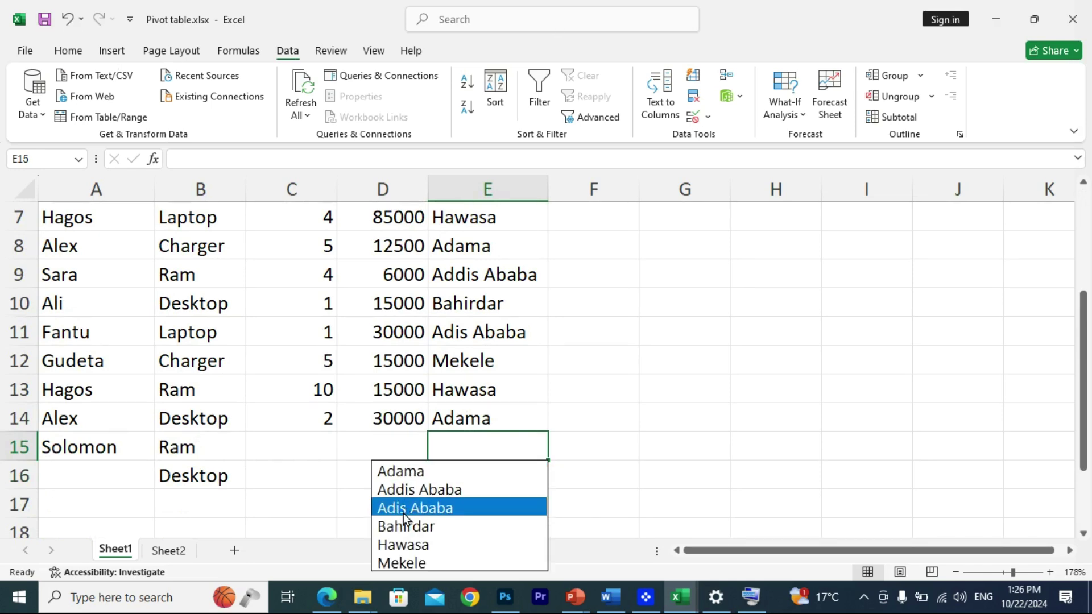
{"action": "left_click", "coordinate": [402, 491]}
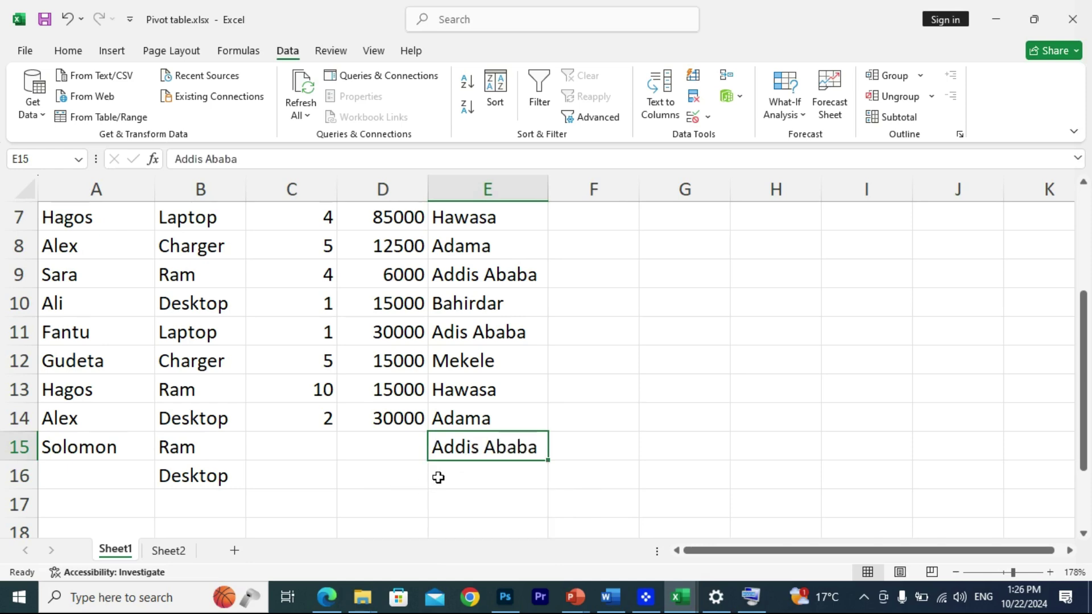
{"action": "left_click", "coordinate": [456, 474]}
{"action": "key", "text": "alt+Down"}
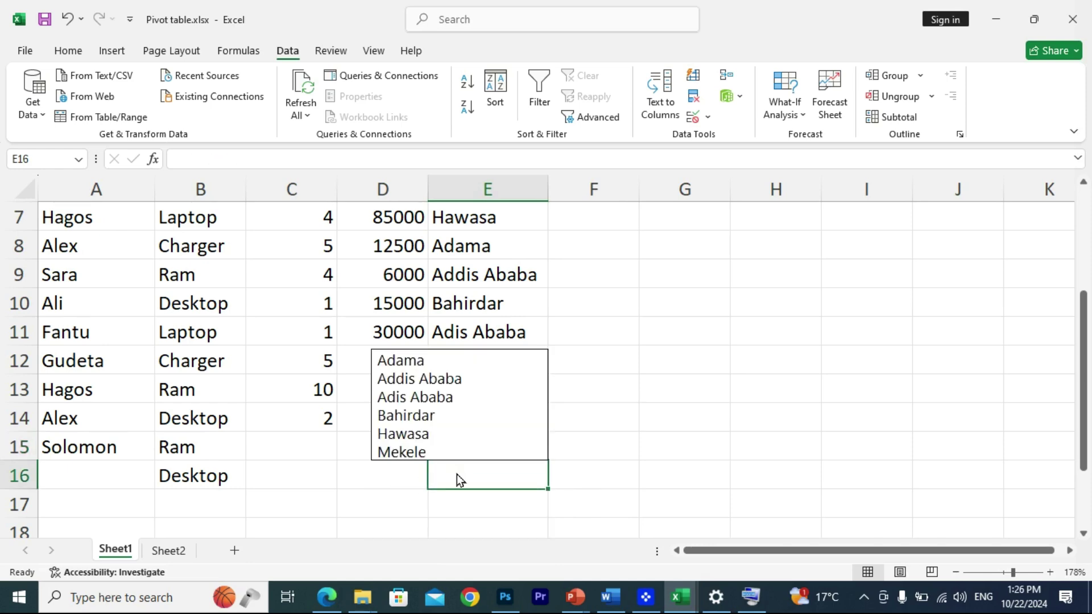
{"action": "left_click", "coordinate": [400, 454]}
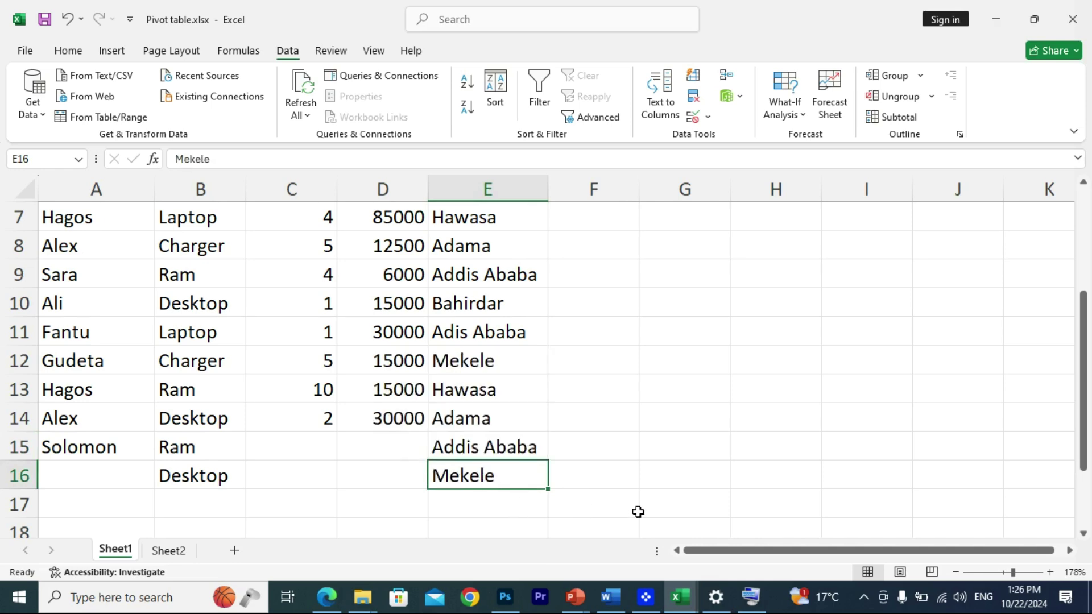
{"action": "scroll", "coordinate": [643, 501], "scroll_direction": "up", "scroll_amount": 2}
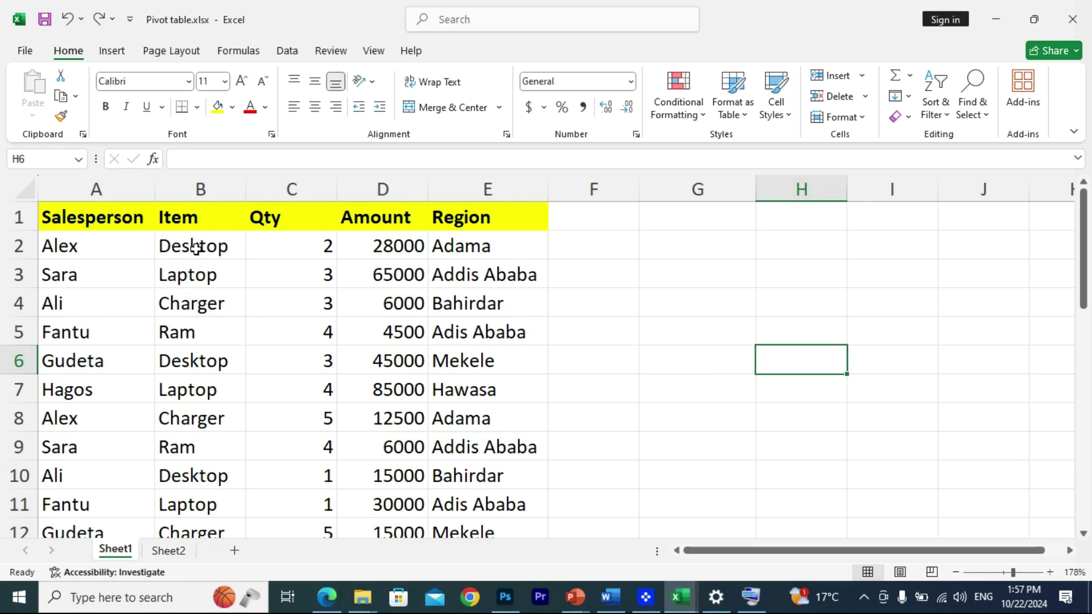
Delete the trial entries in B16, E15 and E16
{"action": "left_click_drag", "start_coordinate": [219, 248], "coordinate": [212, 481]}
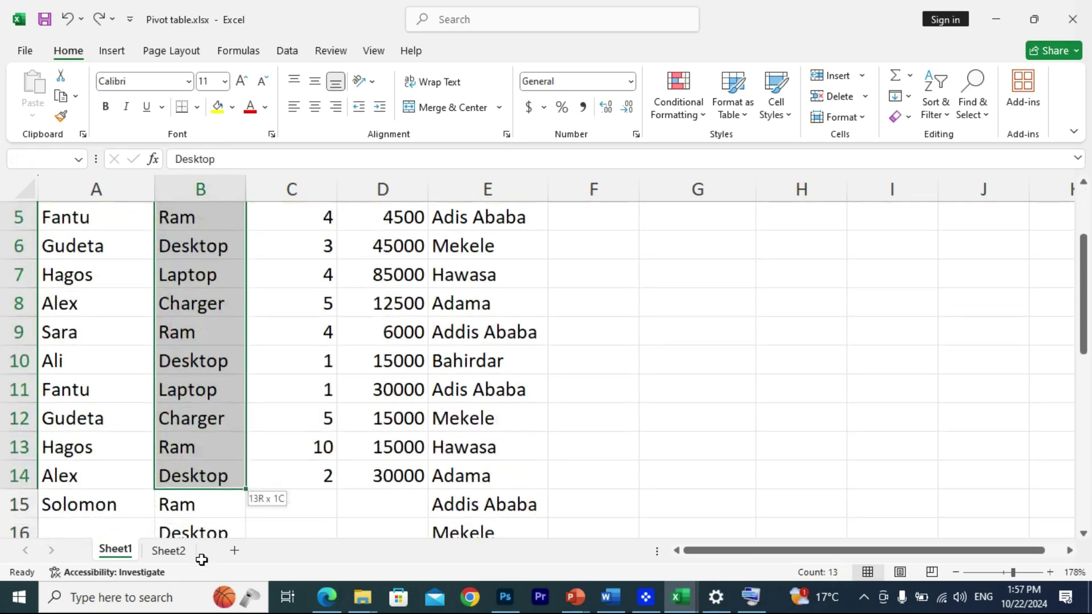
{"action": "left_click_drag", "start_coordinate": [212, 481], "coordinate": [212, 482]}
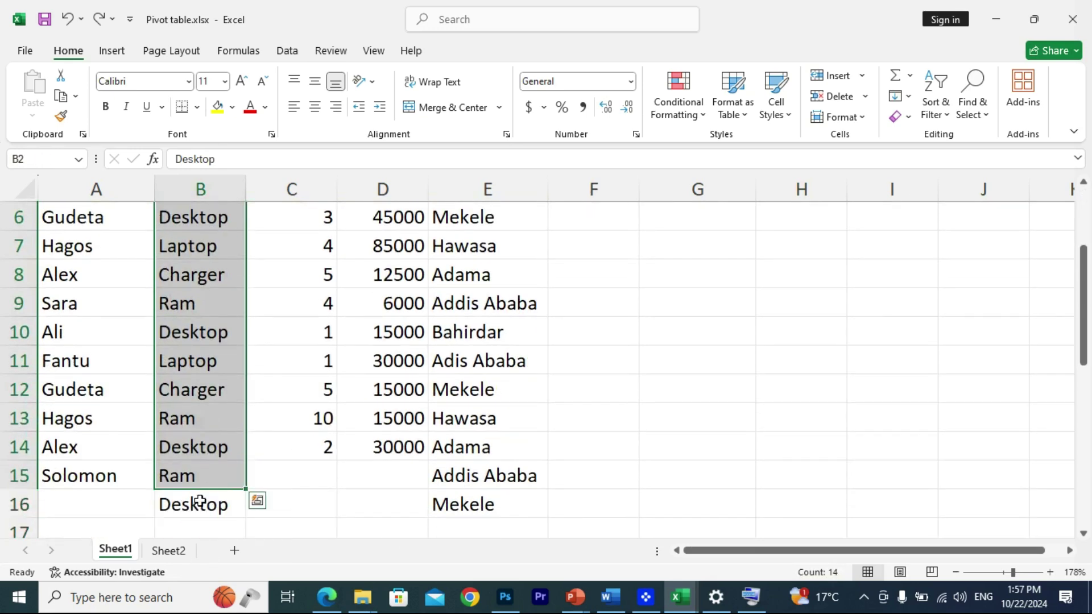
{"action": "left_click", "coordinate": [198, 505]}
{"action": "key", "text": "Delete"}
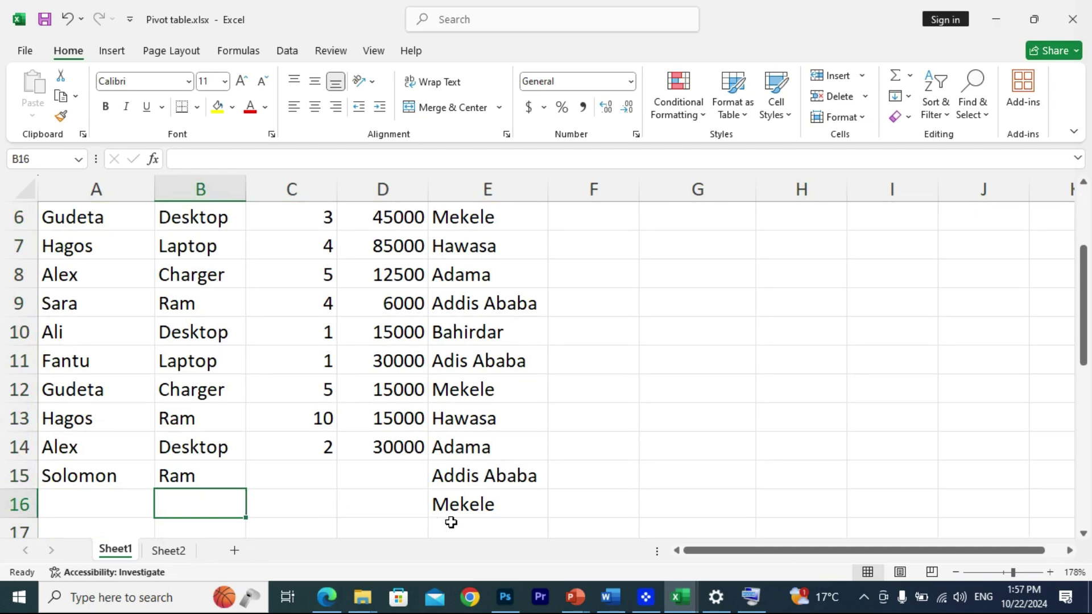
{"action": "left_click_drag", "start_coordinate": [435, 476], "coordinate": [489, 504]}
{"action": "key", "text": "Delete"}
{"action": "left_click", "coordinate": [354, 507]}
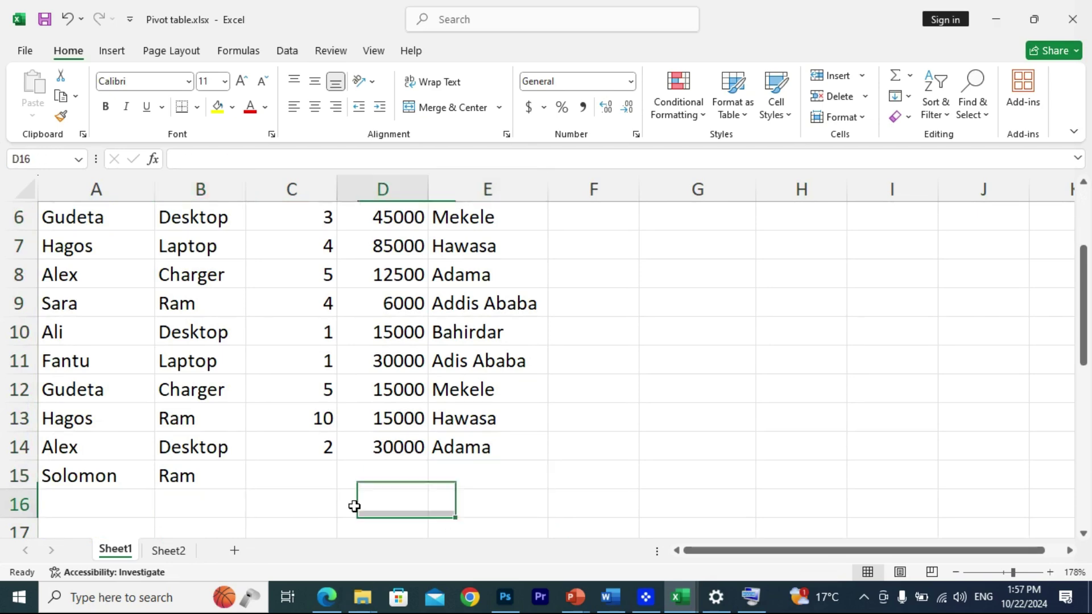
{"action": "scroll", "coordinate": [233, 415], "scroll_direction": "up", "scroll_amount": 2}
Select the Item cells B2:B15 and switch to the Data tab
{"action": "left_click", "coordinate": [209, 251]}
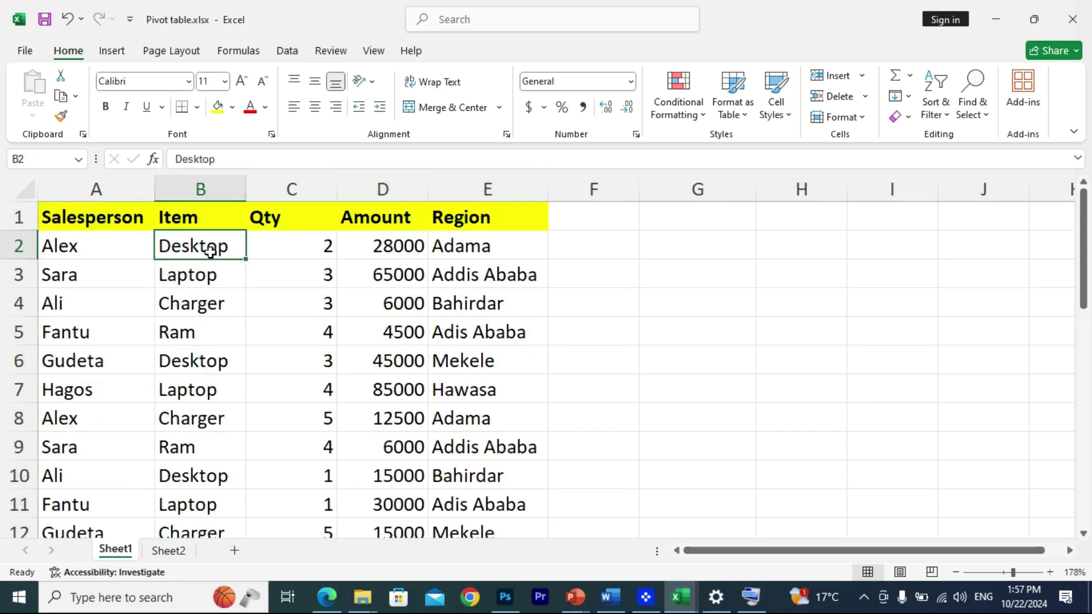
{"action": "key", "text": "ctrl+shift+Down"}
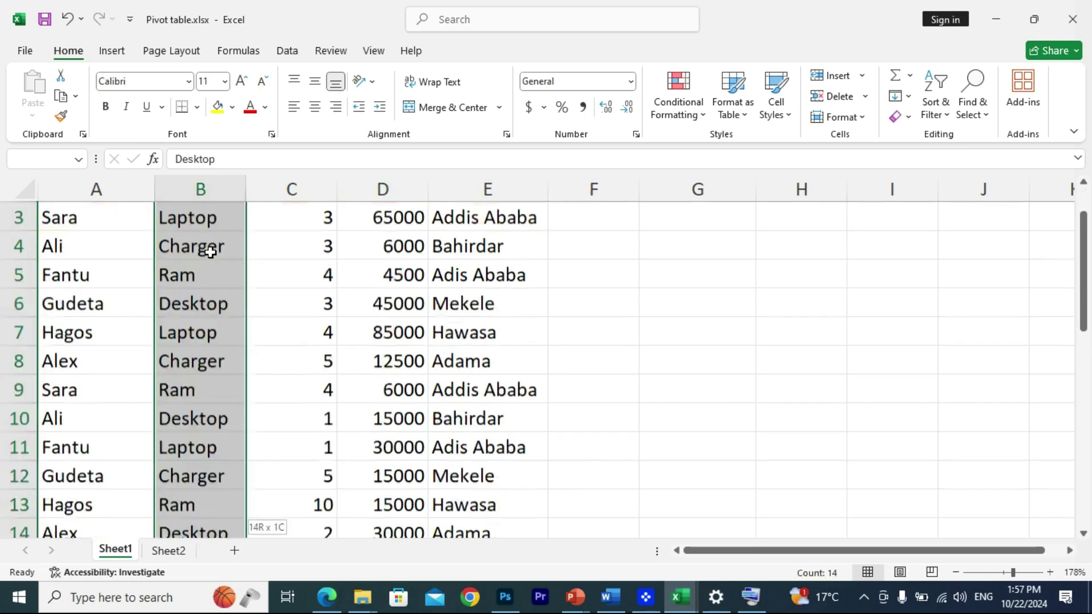
{"action": "scroll", "coordinate": [212, 287], "scroll_direction": "up", "scroll_amount": 2}
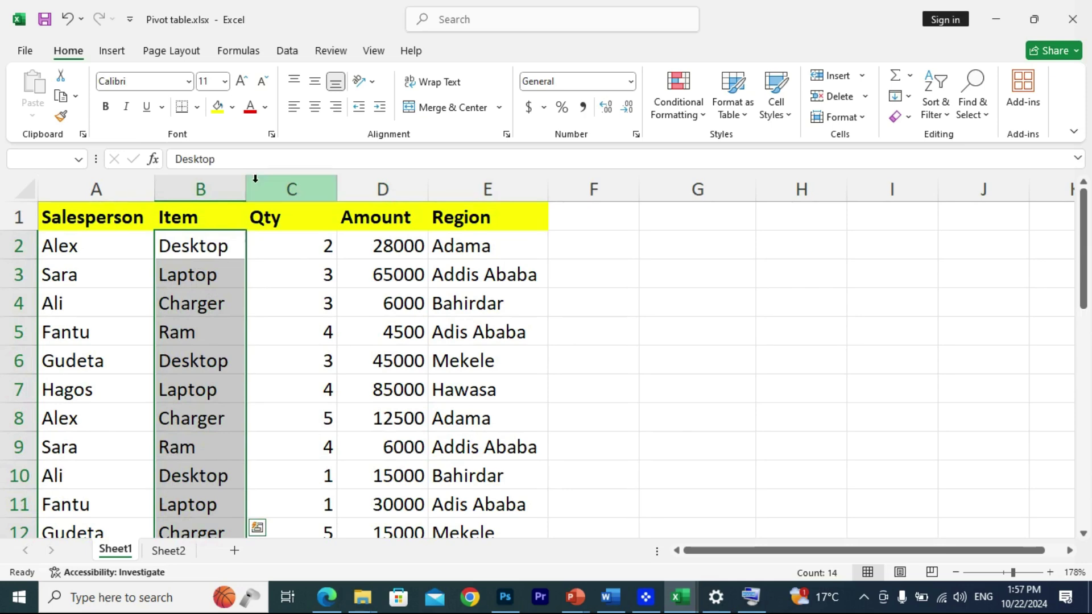
{"action": "left_click", "coordinate": [286, 54]}
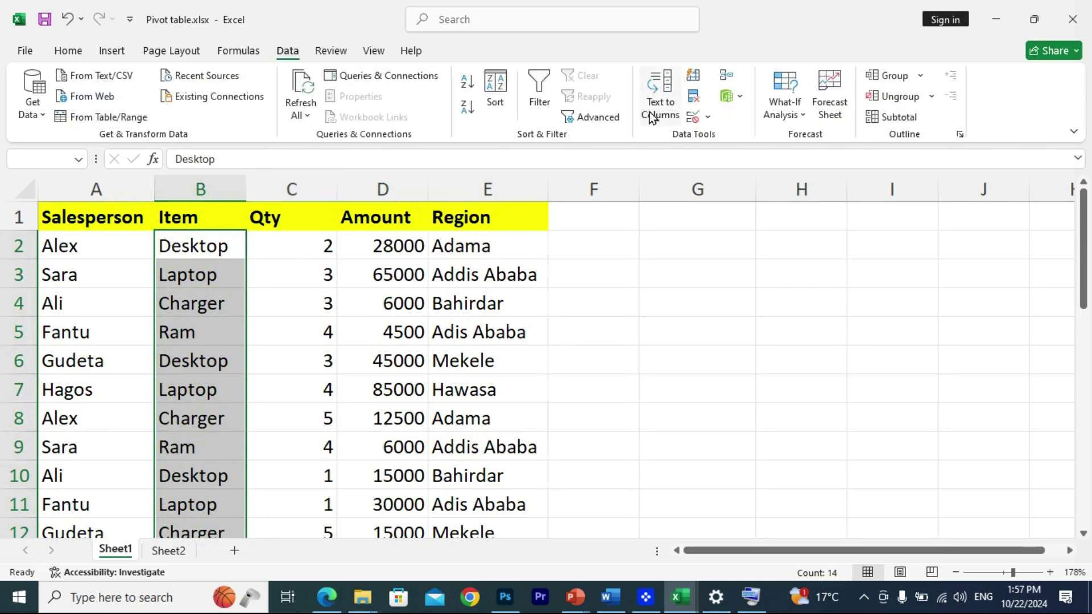
Apply List data validation to the Item cells with source Desktop, Laptop, Charger, Ram
{"action": "left_click", "coordinate": [707, 120]}
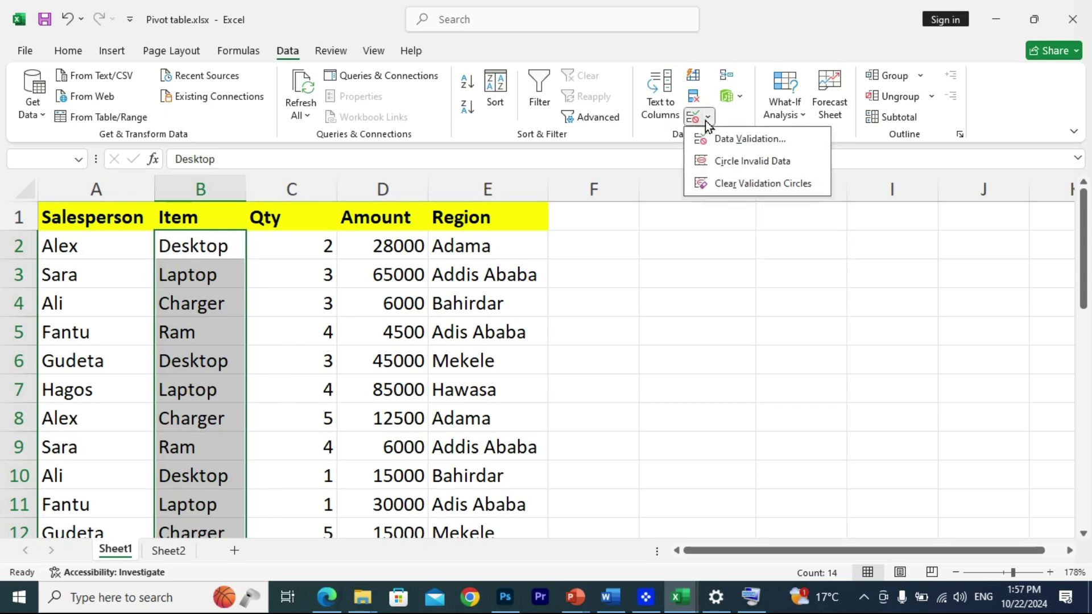
{"action": "left_click", "coordinate": [756, 142]}
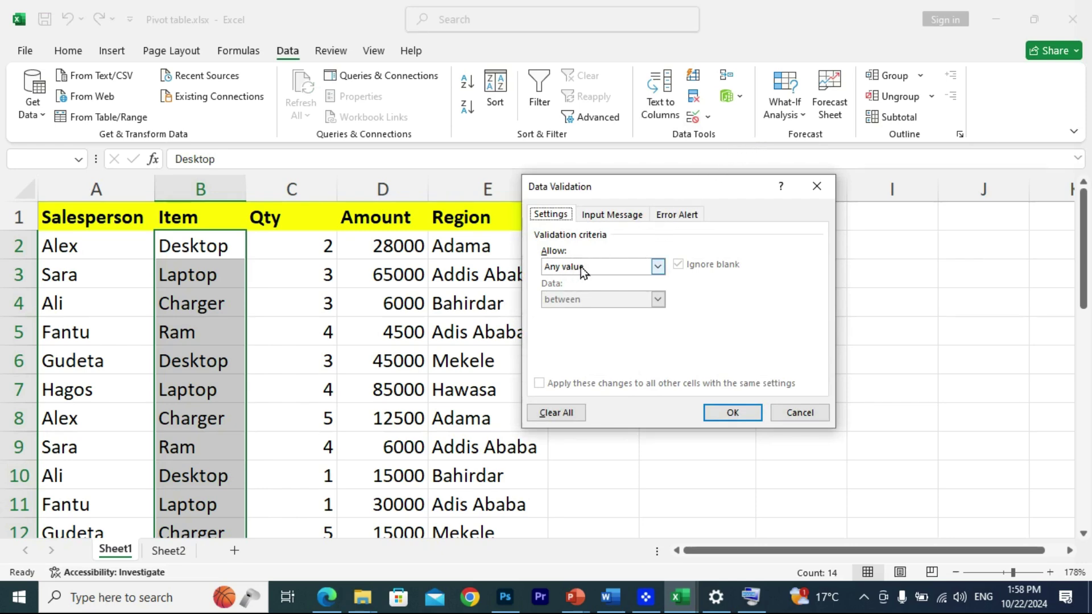
{"action": "left_click", "coordinate": [658, 267]}
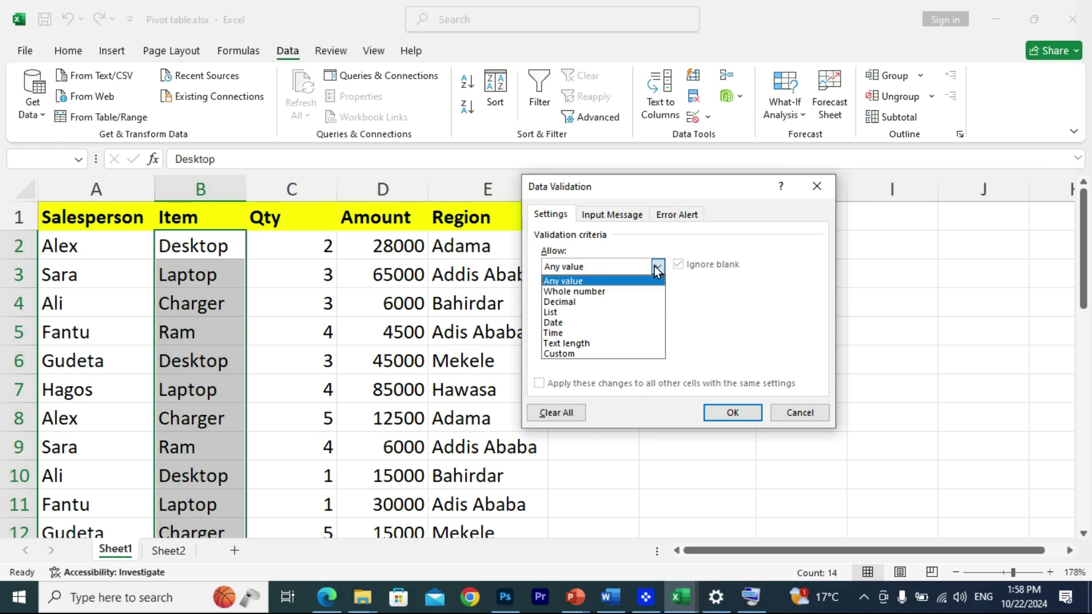
{"action": "left_click", "coordinate": [561, 315]}
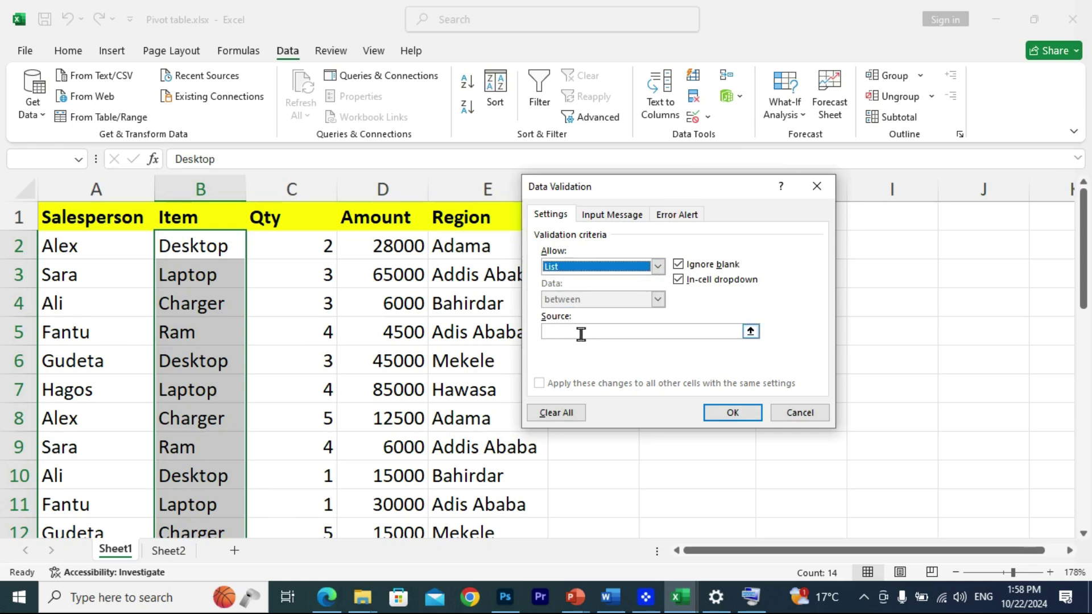
{"action": "left_click", "coordinate": [586, 330]}
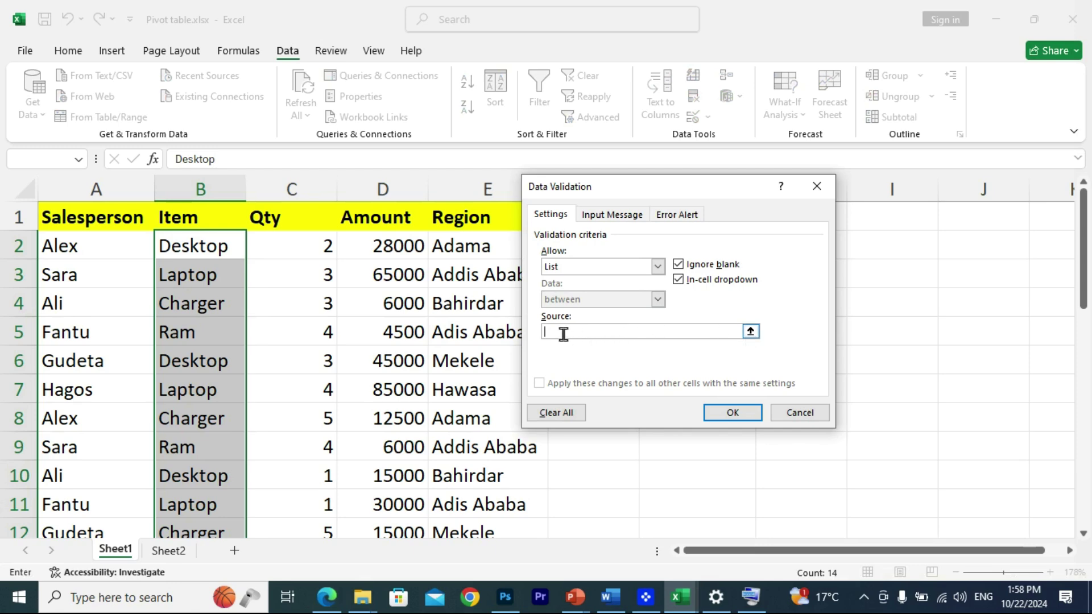
{"action": "type", "text": "Desktop,Laptop,Charger,Ram"}
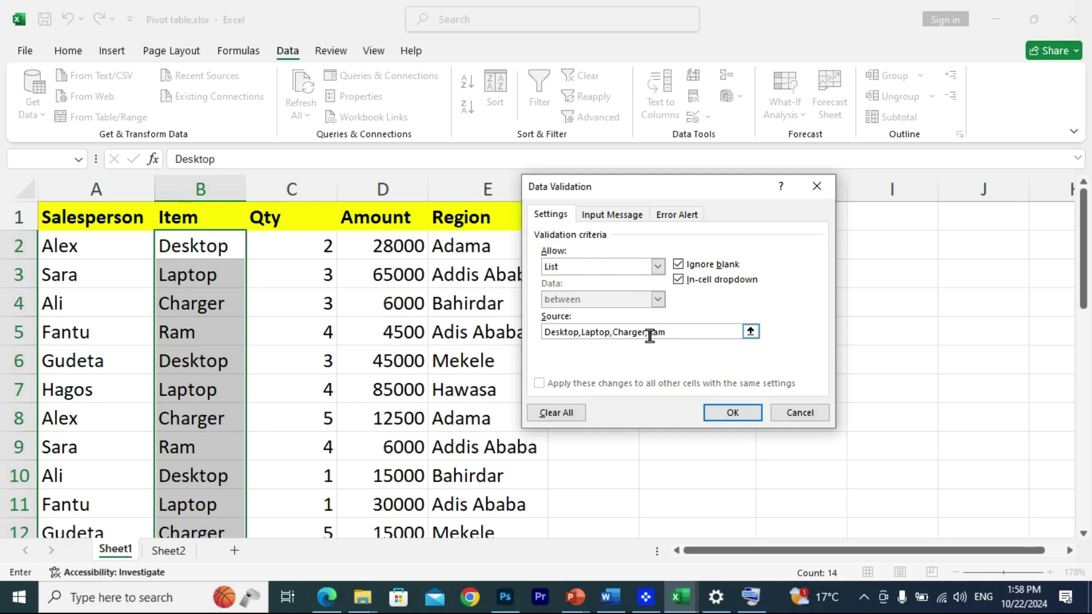
{"action": "left_click", "coordinate": [716, 413]}
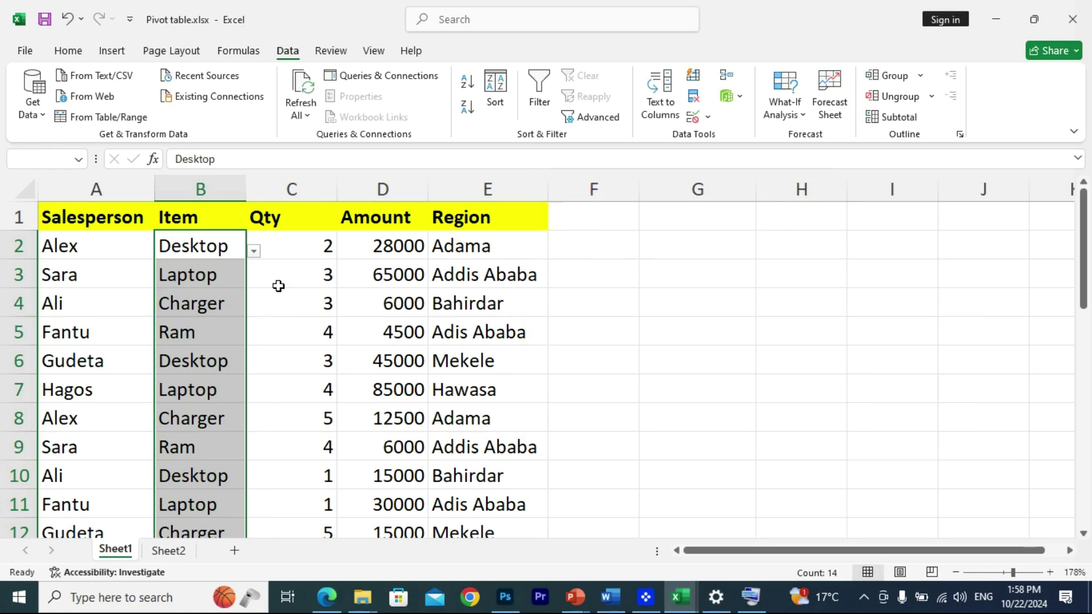
Set B2 to Laptop, then to Ram, using its new Item dropdown
{"action": "left_click", "coordinate": [254, 251]}
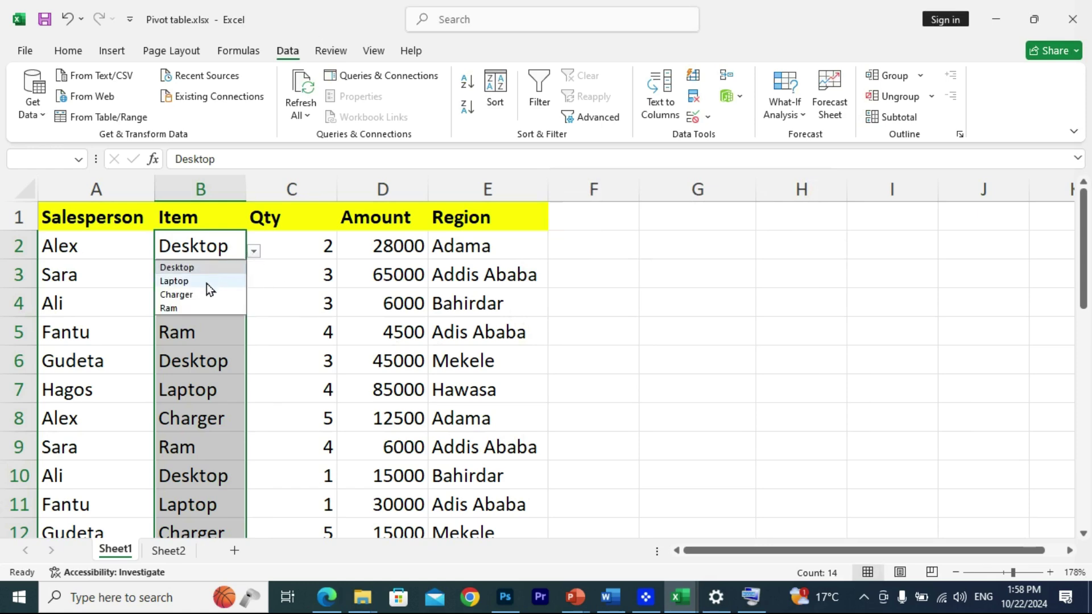
{"action": "left_click", "coordinate": [186, 282]}
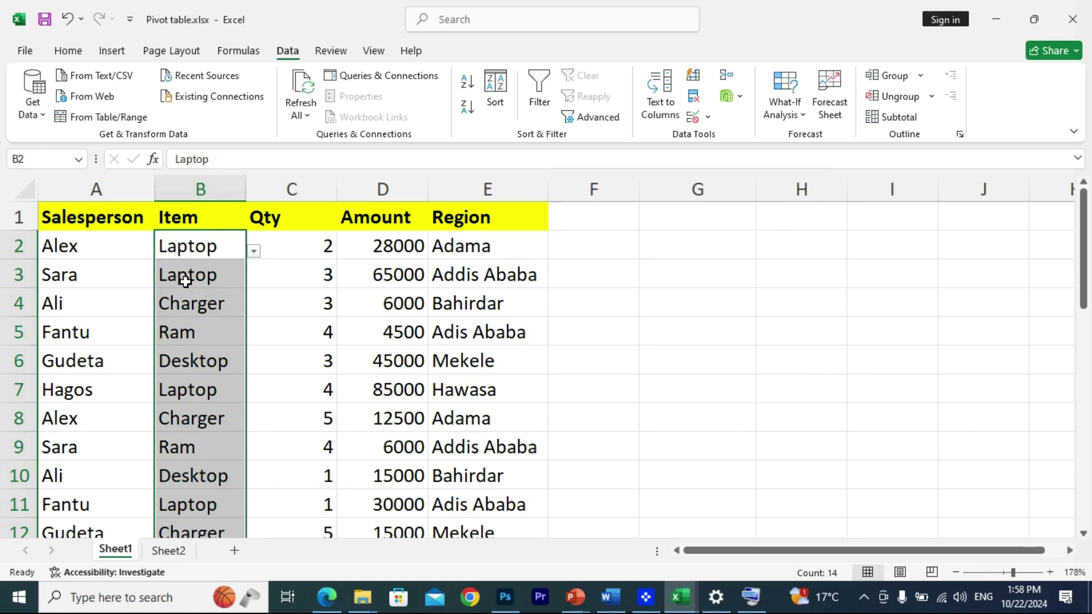
{"action": "left_click", "coordinate": [254, 253]}
{"action": "left_click", "coordinate": [177, 305]}
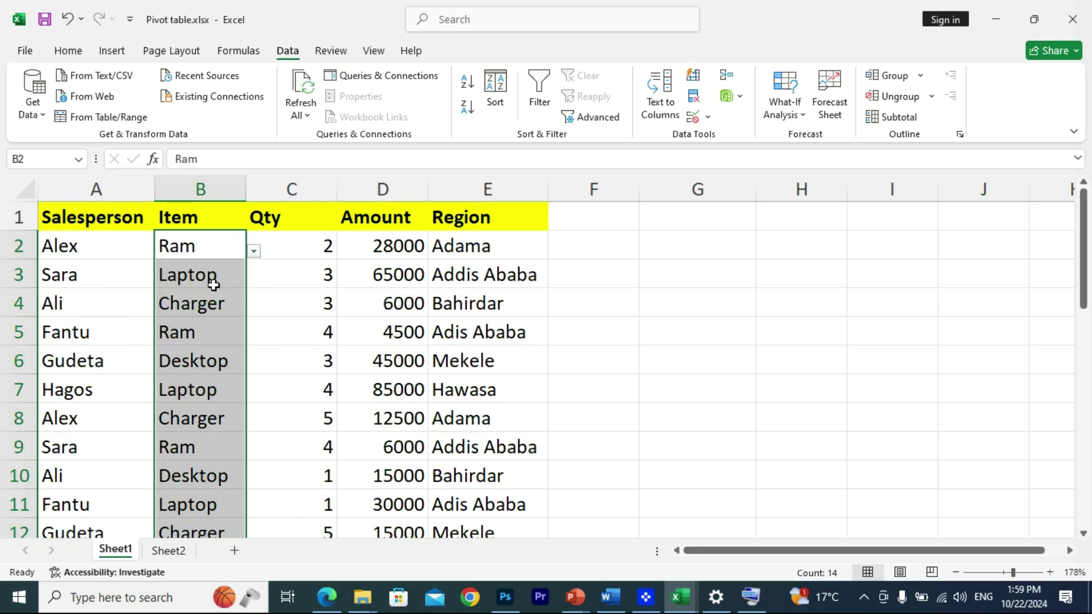
Select the Item cells B4 (Charger) and B11 (Laptop), then return to B4
{"action": "left_click", "coordinate": [194, 307]}
{"action": "scroll", "coordinate": [216, 393], "scroll_direction": "down", "scroll_amount": 1}
{"action": "left_click", "coordinate": [211, 408]}
{"action": "scroll", "coordinate": [209, 413], "scroll_direction": "down", "scroll_amount": 2}
{"action": "scroll", "coordinate": [200, 297], "scroll_direction": "up", "scroll_amount": 3}
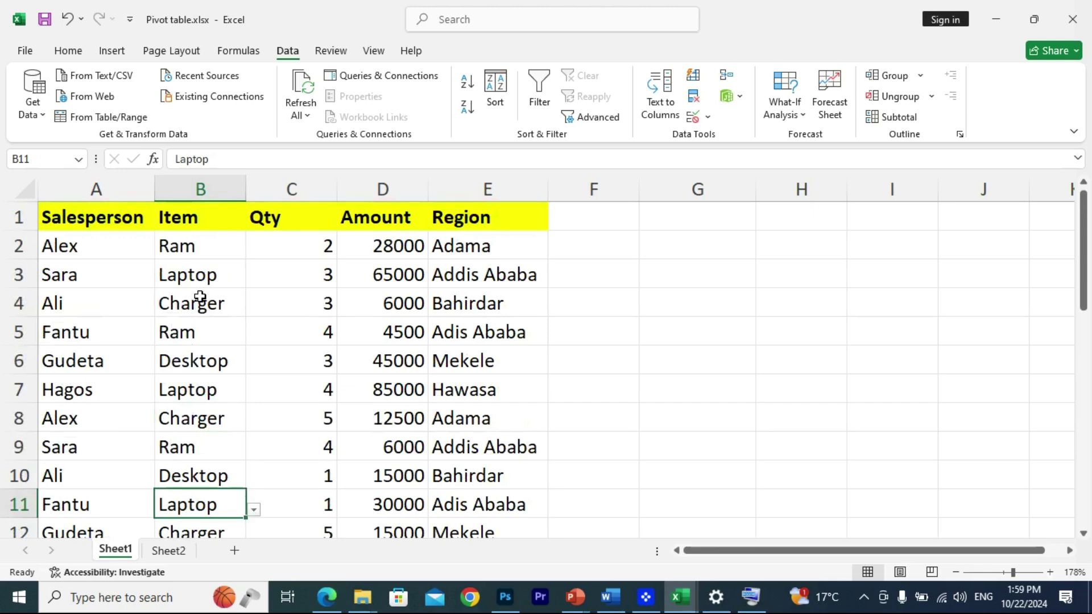
{"action": "left_click", "coordinate": [201, 298]}
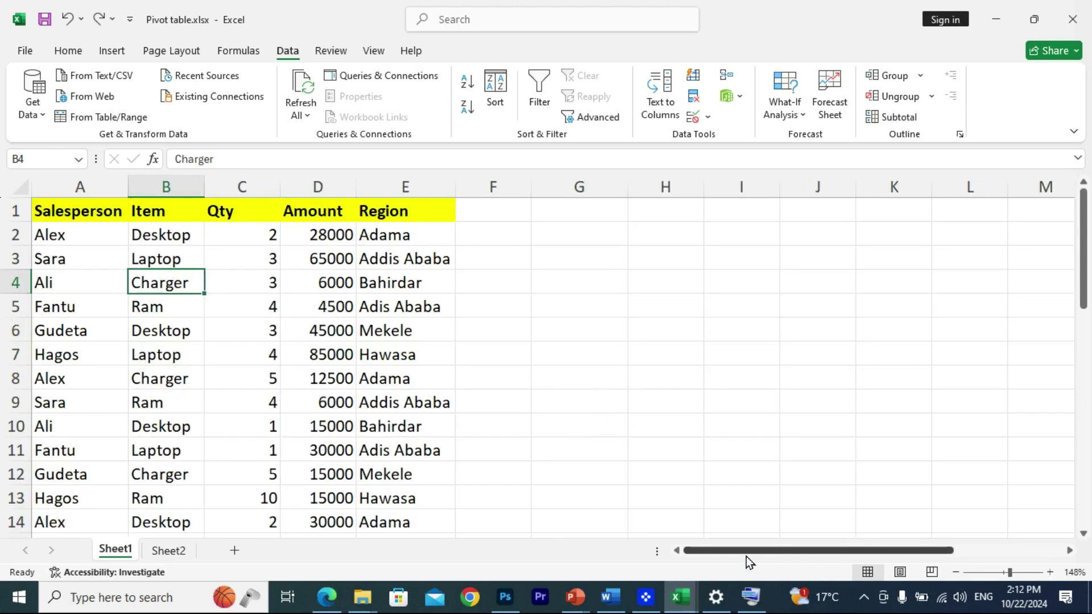
Delete all item names from B2:B14
{"action": "left_click_drag", "start_coordinate": [746, 552], "coordinate": [877, 552]}
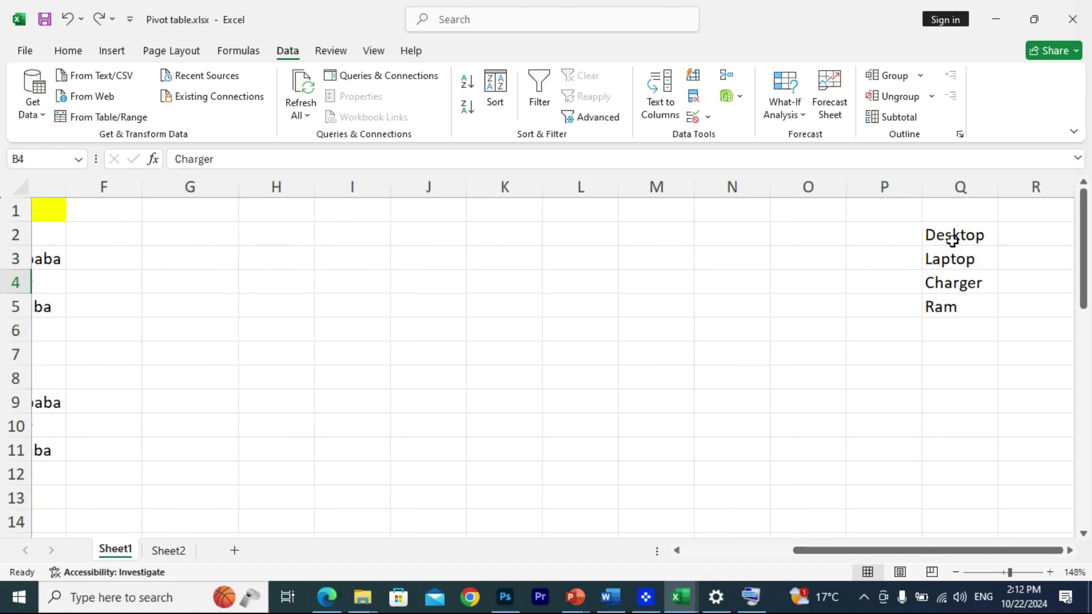
{"action": "left_click_drag", "start_coordinate": [834, 550], "coordinate": [556, 551]}
{"action": "left_click", "coordinate": [162, 235]}
{"action": "key", "text": "ctrl+shift+Down"}
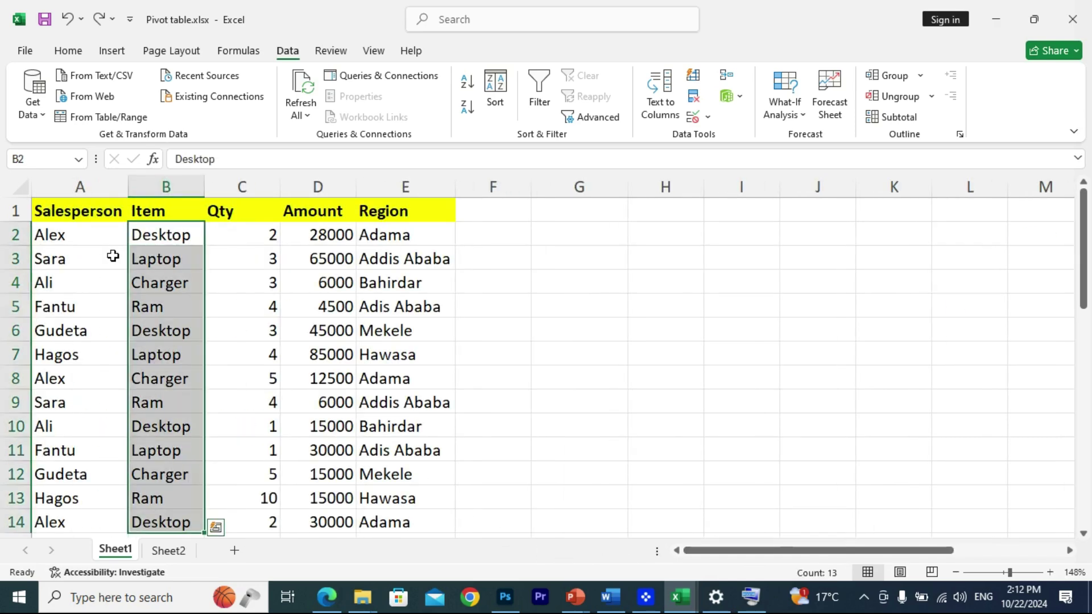
{"action": "key", "text": "Delete"}
Reselect the now-empty Item cells from B2 downward in column B
{"action": "left_click", "coordinate": [686, 425]}
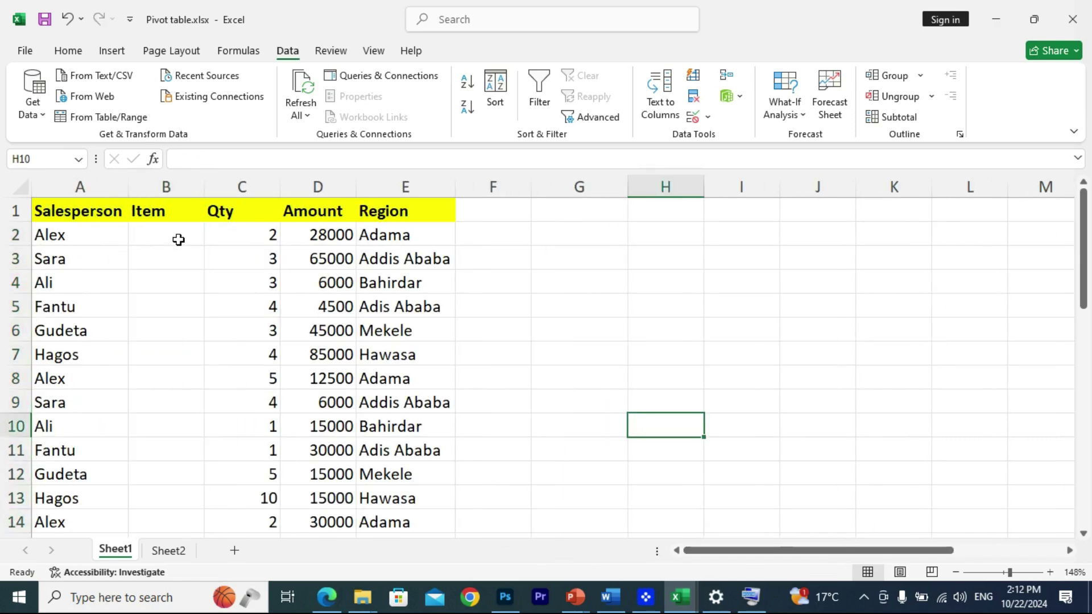
{"action": "left_click", "coordinate": [178, 240]}
{"action": "left_click", "coordinate": [186, 239]}
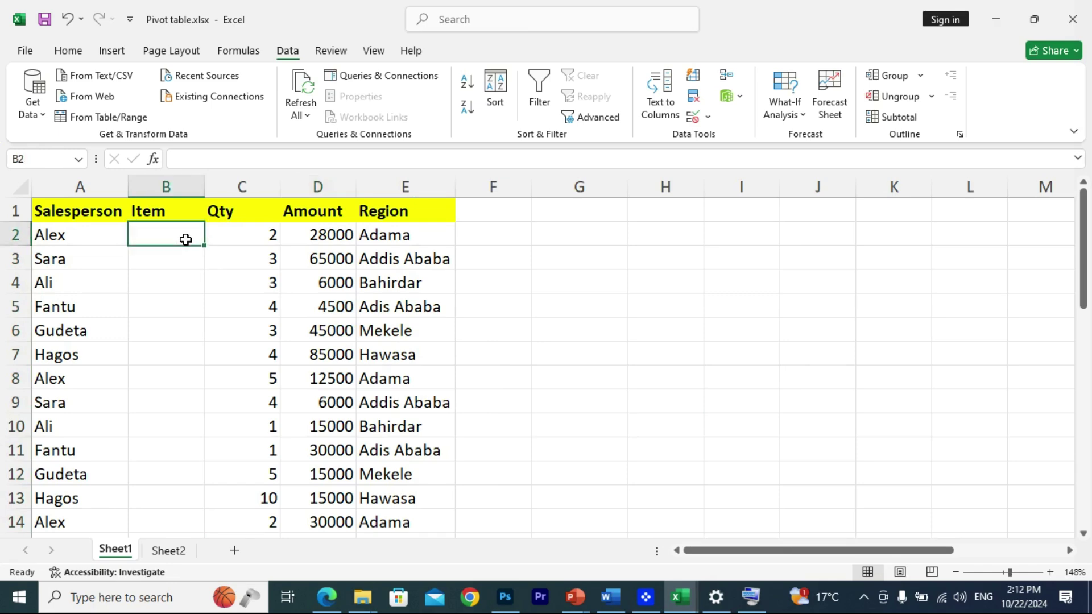
{"action": "key", "text": "ctrl+shift+Down"}
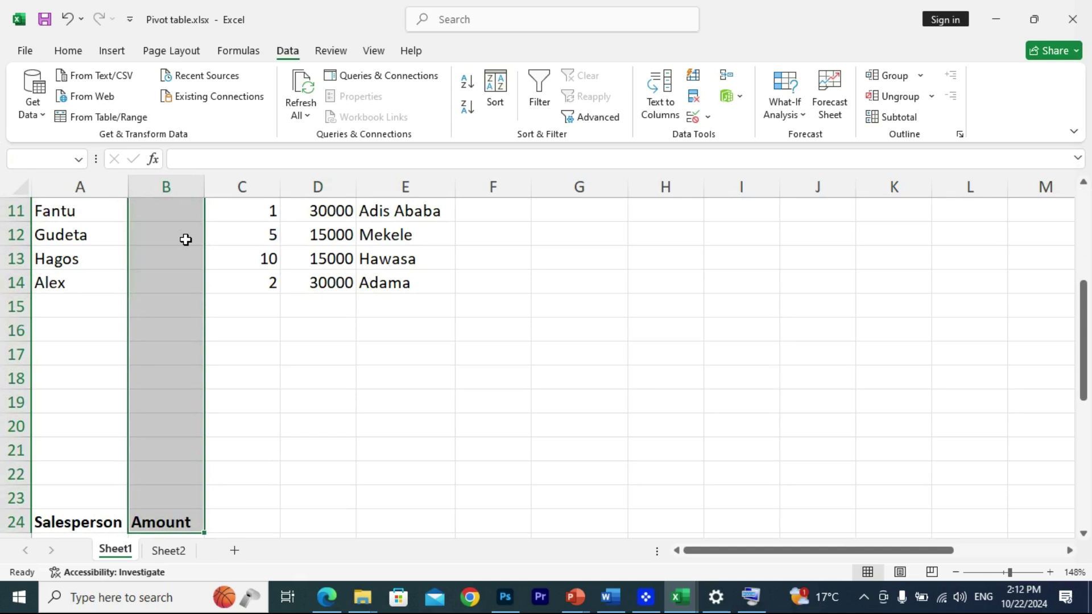
{"action": "scroll", "coordinate": [186, 240], "scroll_direction": "up", "scroll_amount": 3}
{"action": "left_click", "coordinate": [244, 323]}
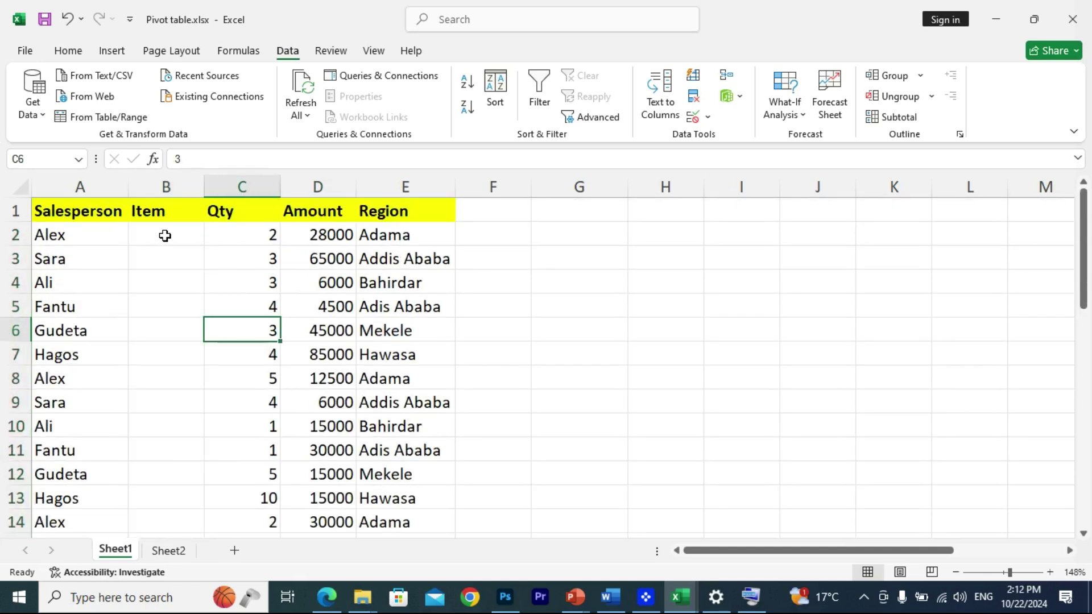
{"action": "left_click_drag", "start_coordinate": [165, 235], "coordinate": [152, 524]}
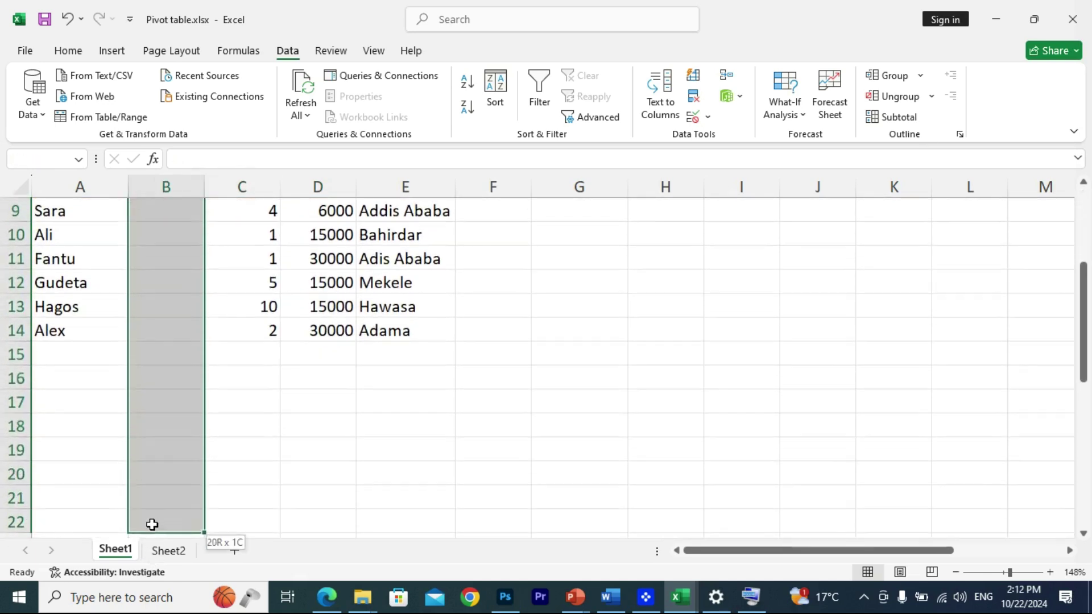
{"action": "scroll", "coordinate": [179, 339], "scroll_direction": "up", "scroll_amount": 3}
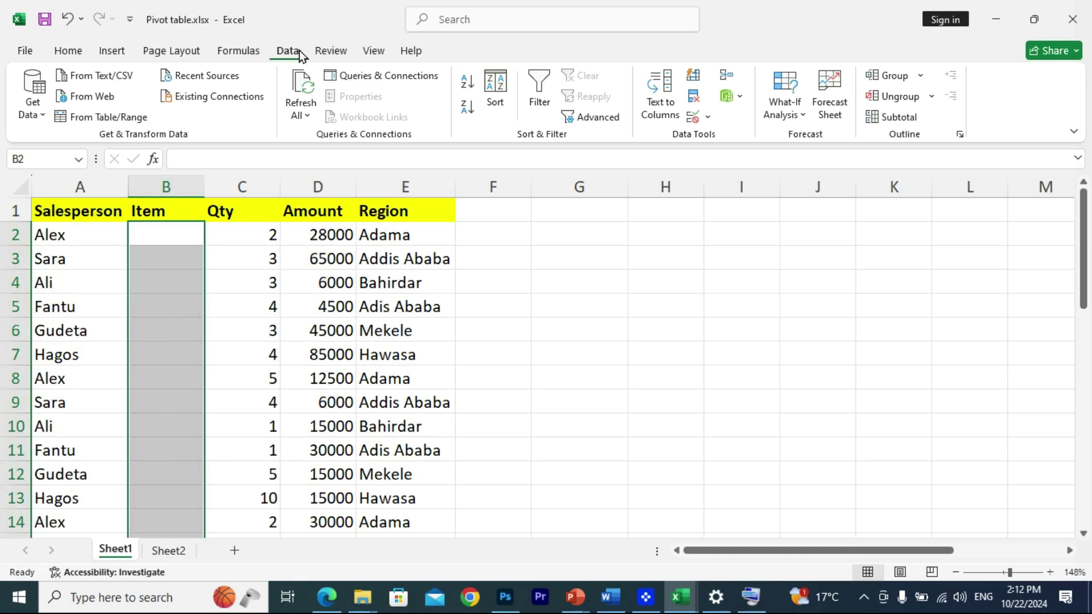
Apply List data validation to the Item cells with source =$Q$2:$Q$5
{"action": "left_click", "coordinate": [708, 117]}
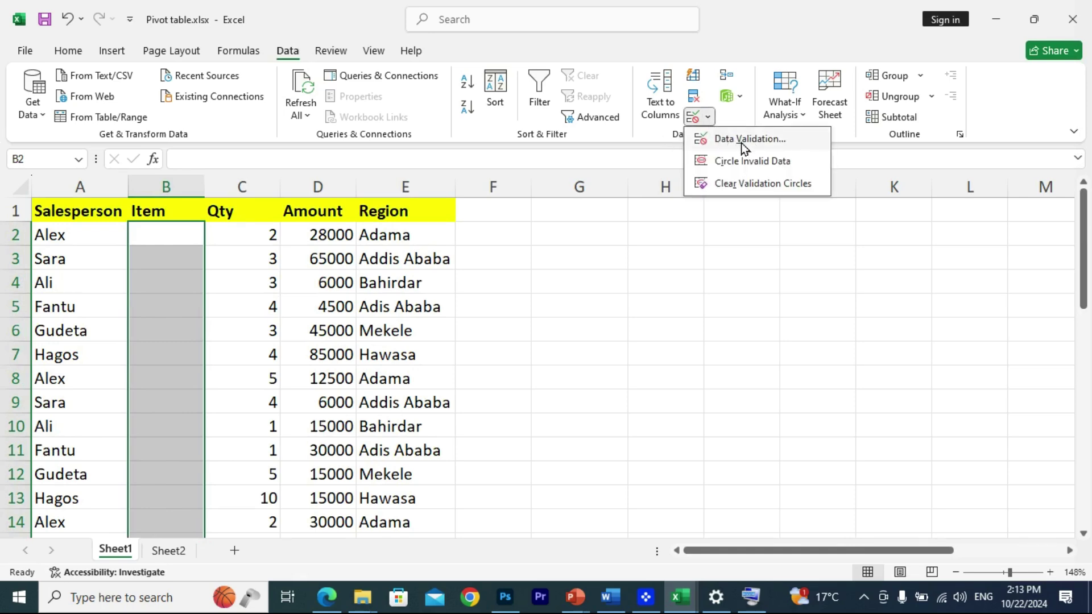
{"action": "left_click", "coordinate": [762, 142]}
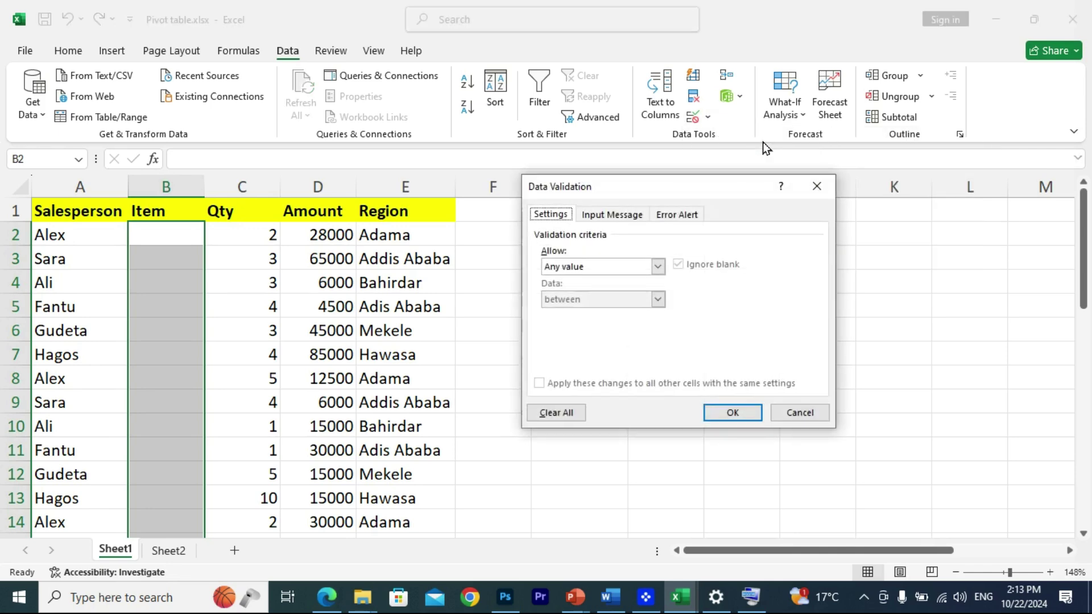
{"action": "left_click", "coordinate": [658, 267]}
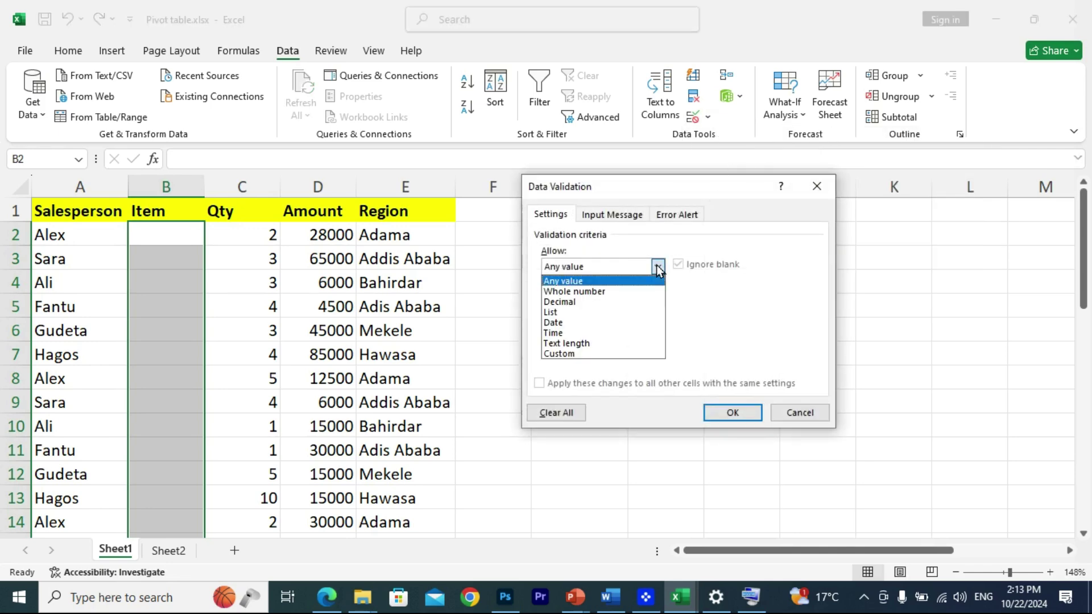
{"action": "left_click", "coordinate": [564, 313]}
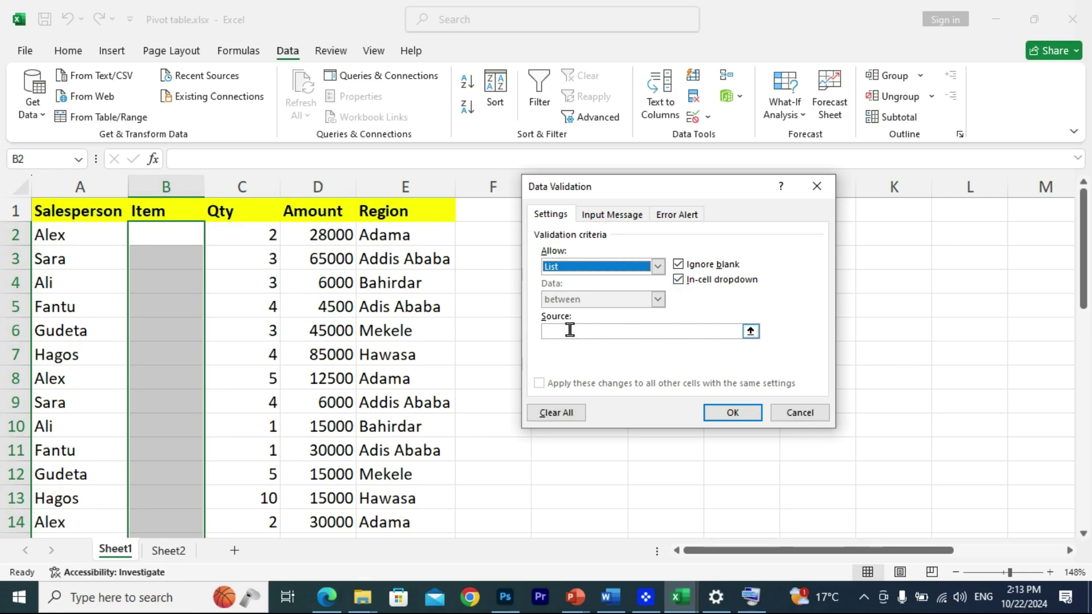
{"action": "left_click", "coordinate": [751, 332]}
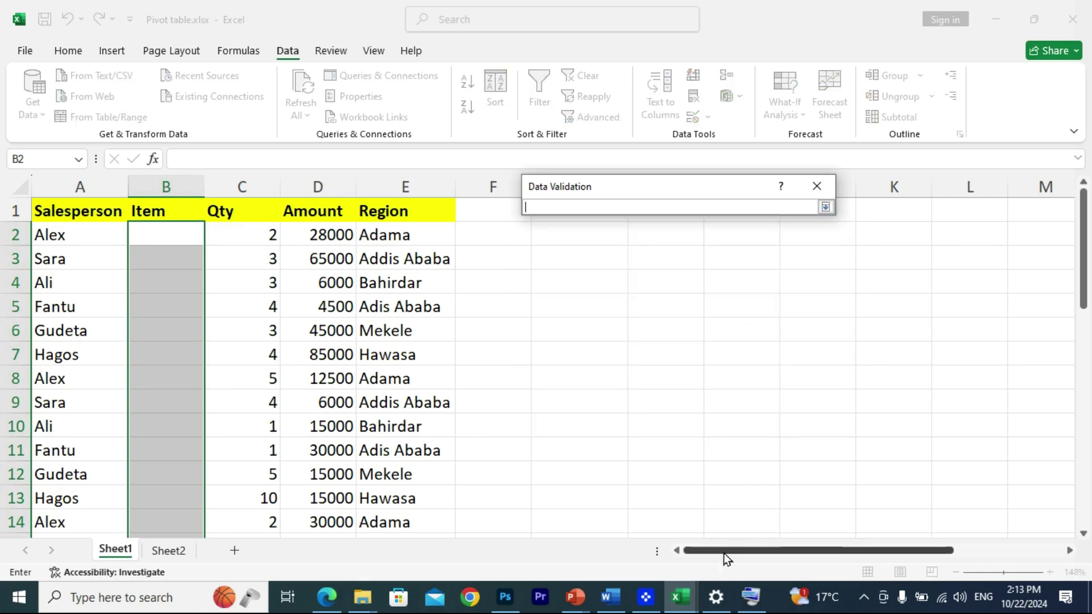
{"action": "left_click_drag", "start_coordinate": [726, 550], "coordinate": [835, 551]}
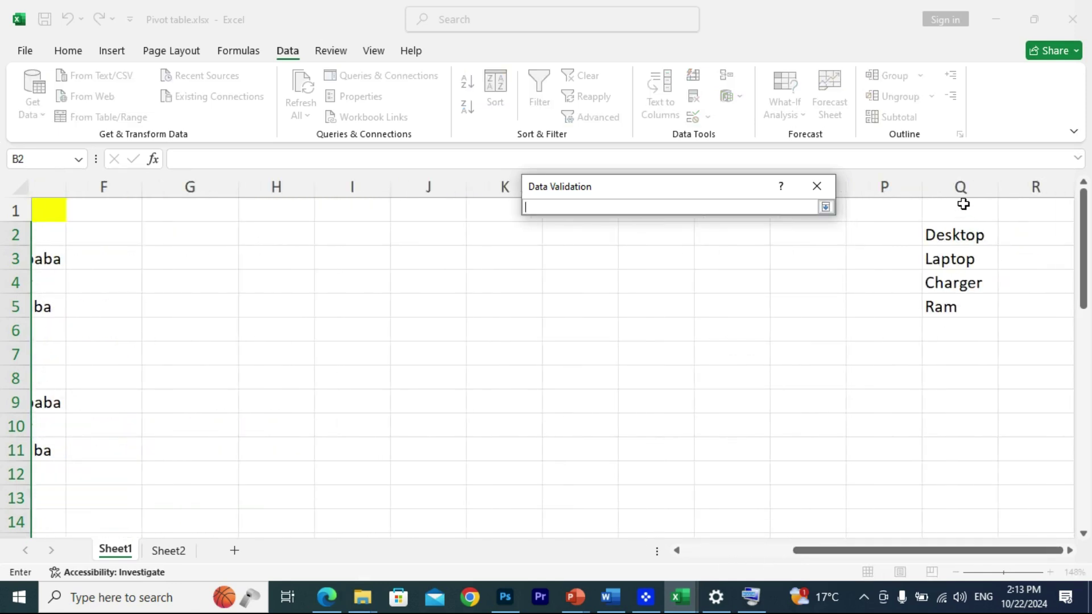
{"action": "left_click_drag", "start_coordinate": [951, 238], "coordinate": [947, 294]}
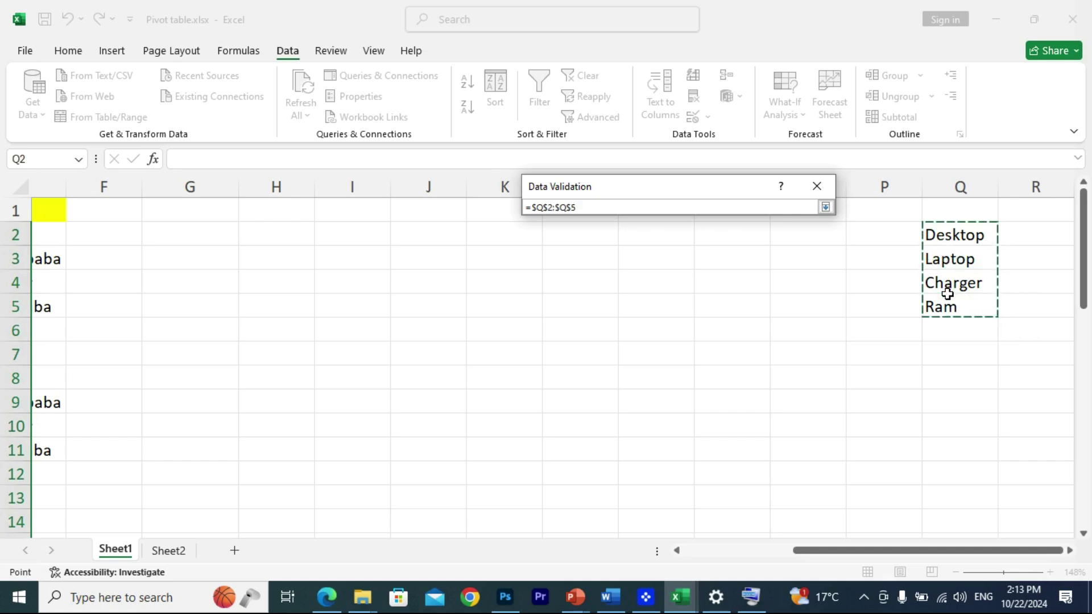
{"action": "left_click", "coordinate": [825, 208]}
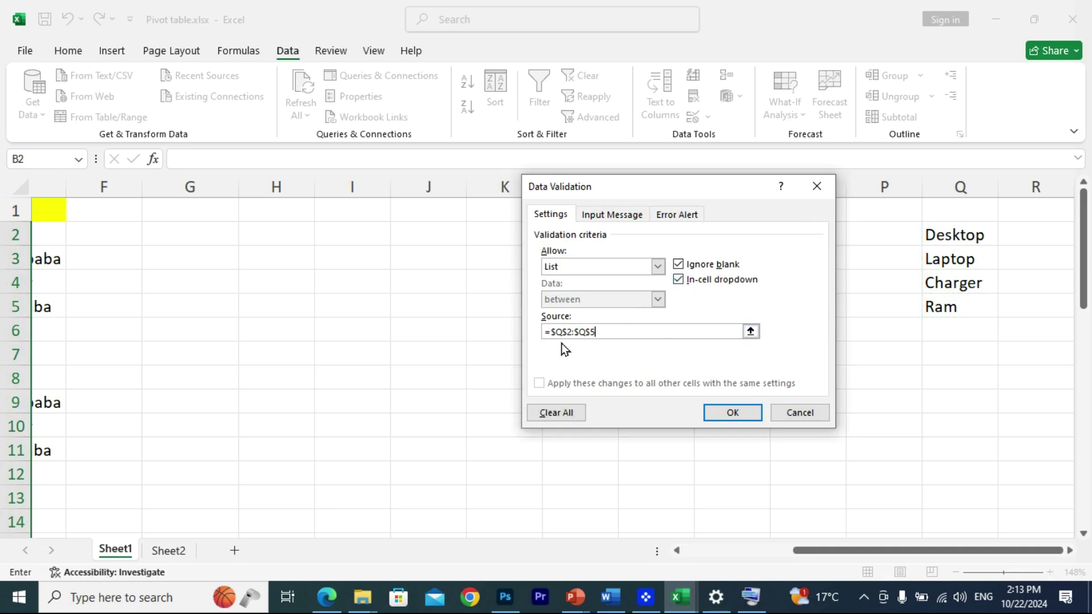
{"action": "left_click", "coordinate": [729, 416]}
{"action": "left_click_drag", "start_coordinate": [813, 550], "coordinate": [530, 534]}
{"action": "left_click", "coordinate": [169, 282]}
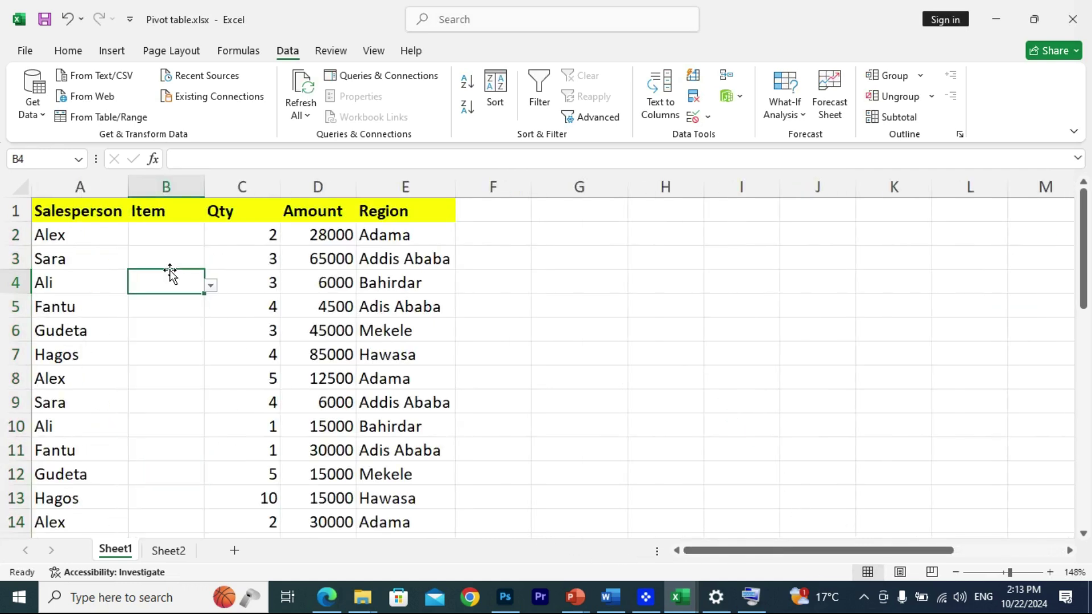
Pick Laptop for B2, Desktop for B3 and Charger for B4 from the dropdowns
{"action": "left_click", "coordinate": [168, 235]}
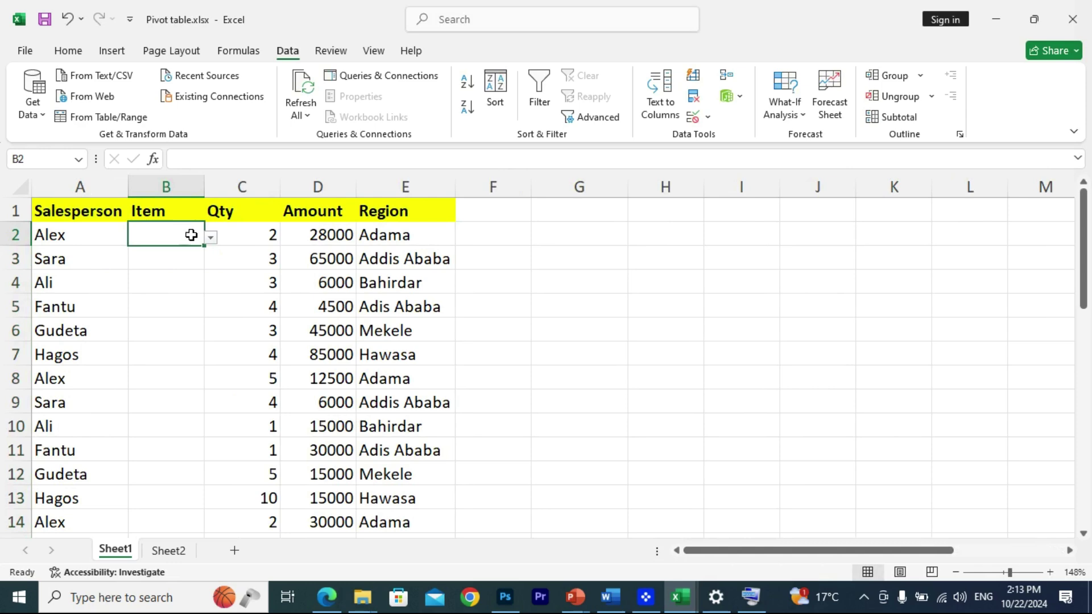
{"action": "left_click", "coordinate": [210, 239]}
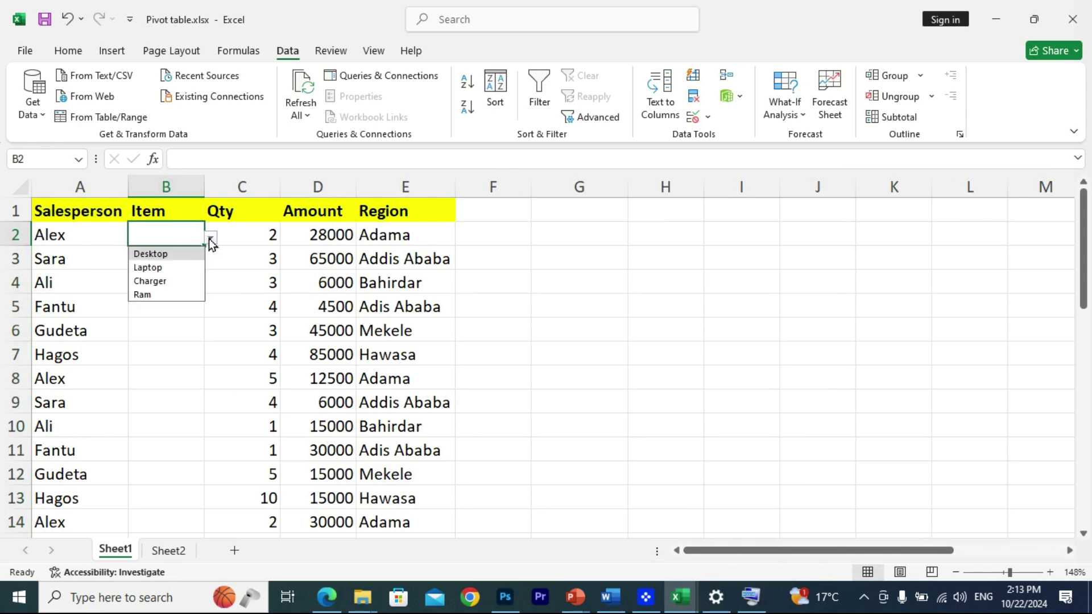
{"action": "left_click", "coordinate": [157, 267]}
{"action": "left_click", "coordinate": [162, 262]}
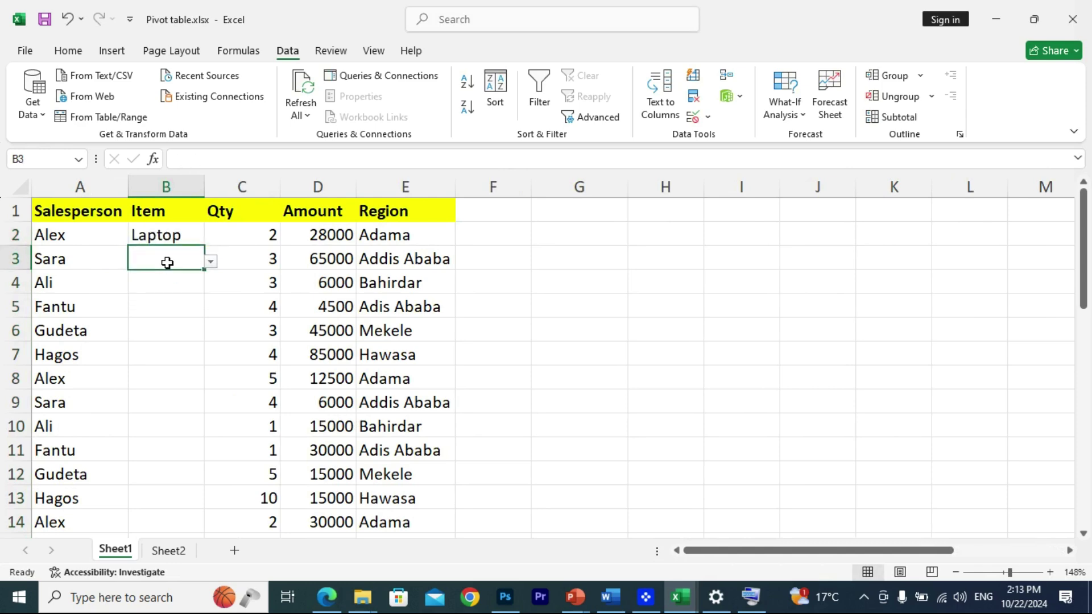
{"action": "left_click", "coordinate": [212, 262]}
{"action": "left_click", "coordinate": [176, 279]}
{"action": "left_click", "coordinate": [176, 283]}
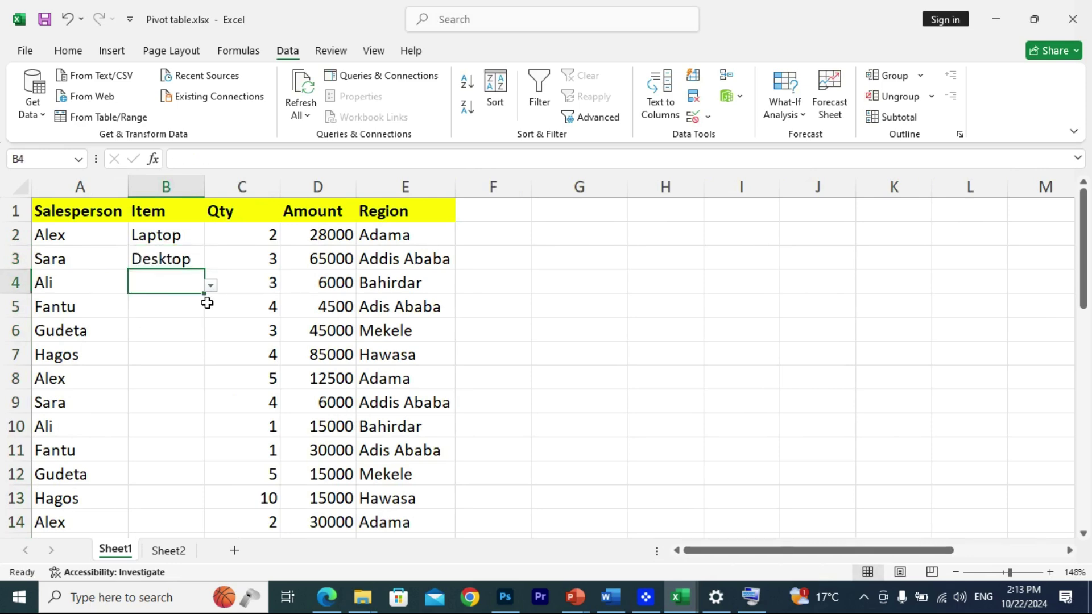
{"action": "left_click", "coordinate": [211, 286]}
{"action": "left_click", "coordinate": [158, 329]}
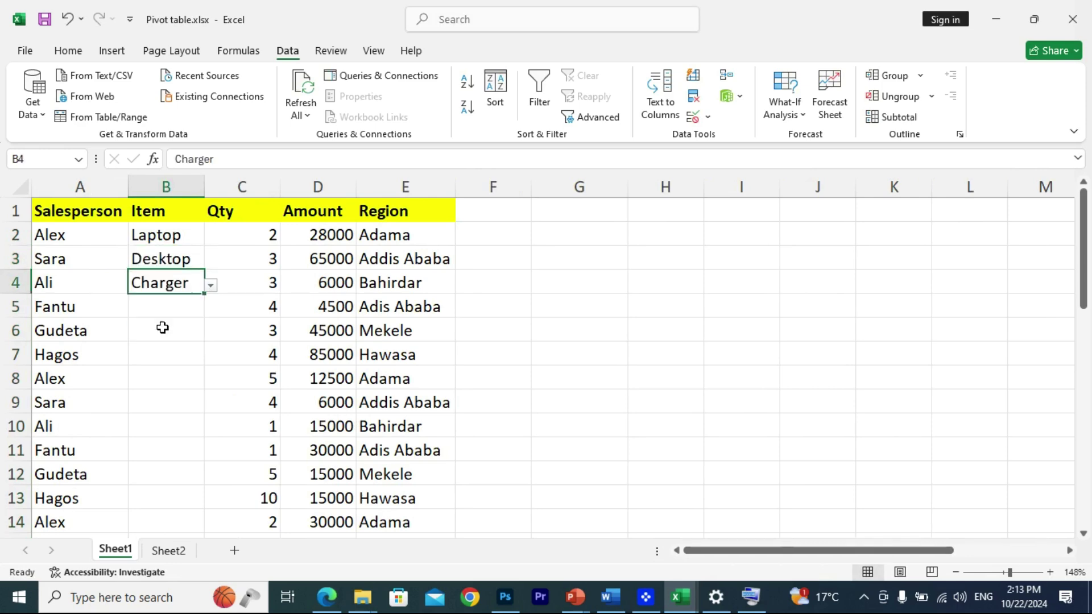
Pick Laptop for B5 and Ram for B6 from the dropdowns
{"action": "left_click", "coordinate": [176, 314]}
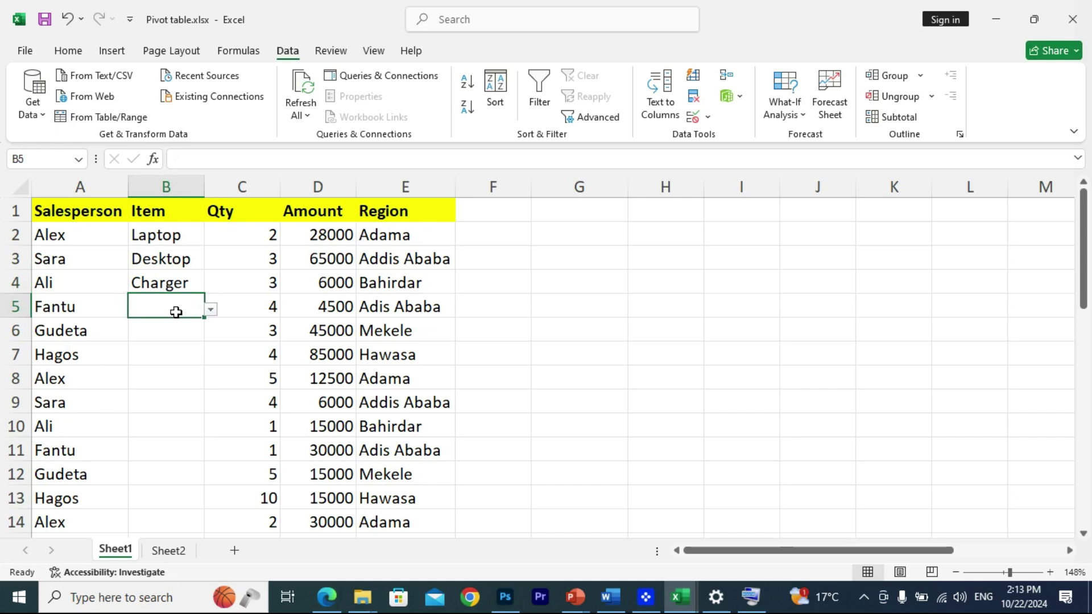
{"action": "left_click", "coordinate": [211, 310]}
{"action": "left_click", "coordinate": [166, 340]}
{"action": "left_click", "coordinate": [166, 336]}
{"action": "left_click", "coordinate": [211, 334]}
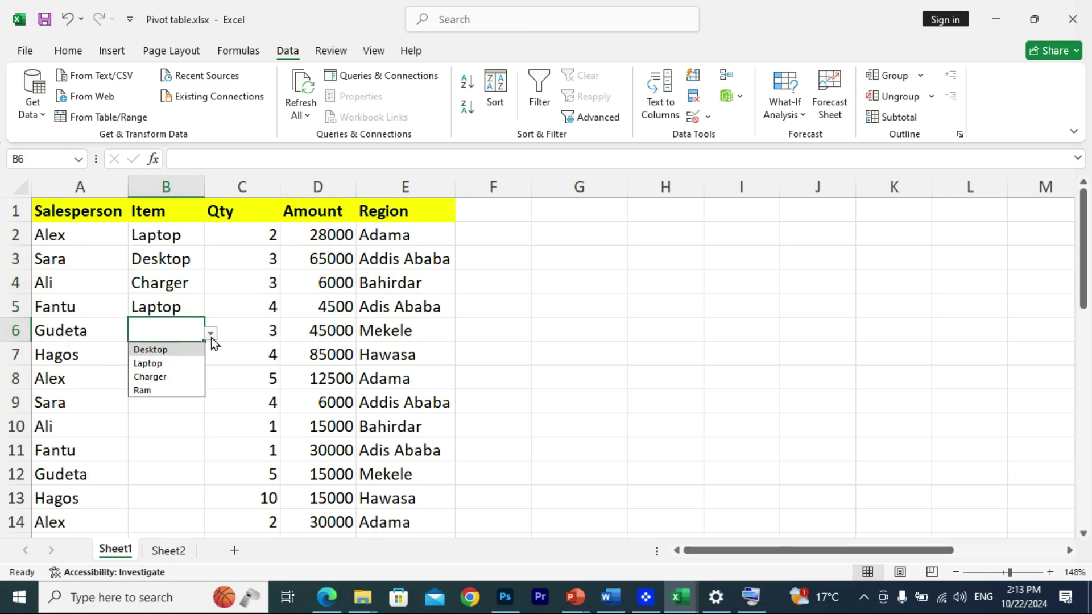
{"action": "left_click", "coordinate": [149, 390]}
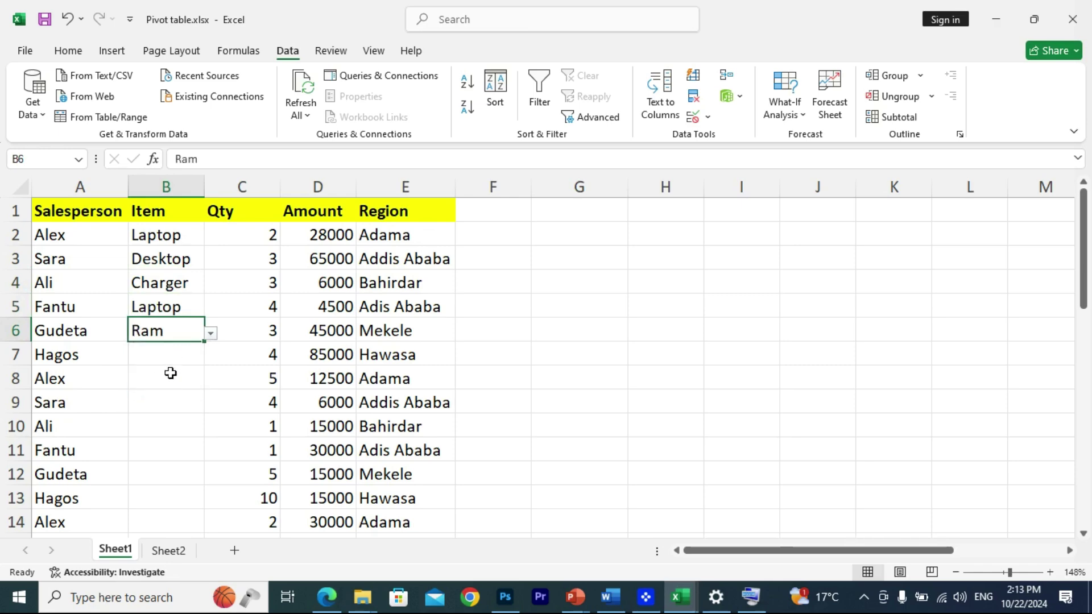
Test the dropdown in B16 by choosing Laptop
{"action": "scroll", "coordinate": [170, 358], "scroll_direction": "down", "scroll_amount": 1}
{"action": "scroll", "coordinate": [171, 359], "scroll_direction": "down", "scroll_amount": 1}
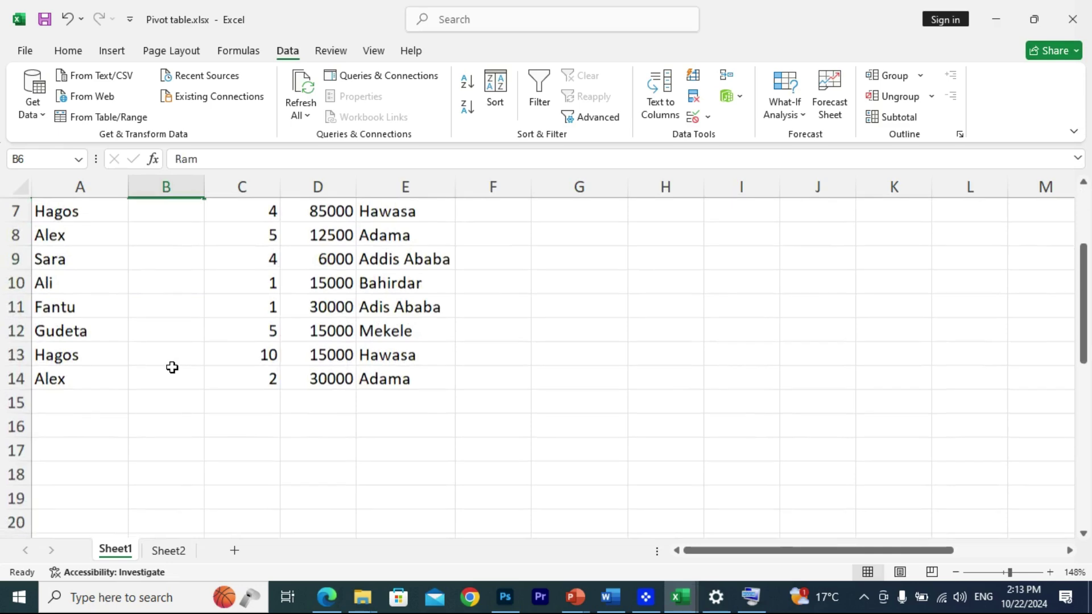
{"action": "left_click", "coordinate": [173, 434]}
{"action": "left_click", "coordinate": [211, 430]}
{"action": "left_click", "coordinate": [161, 459]}
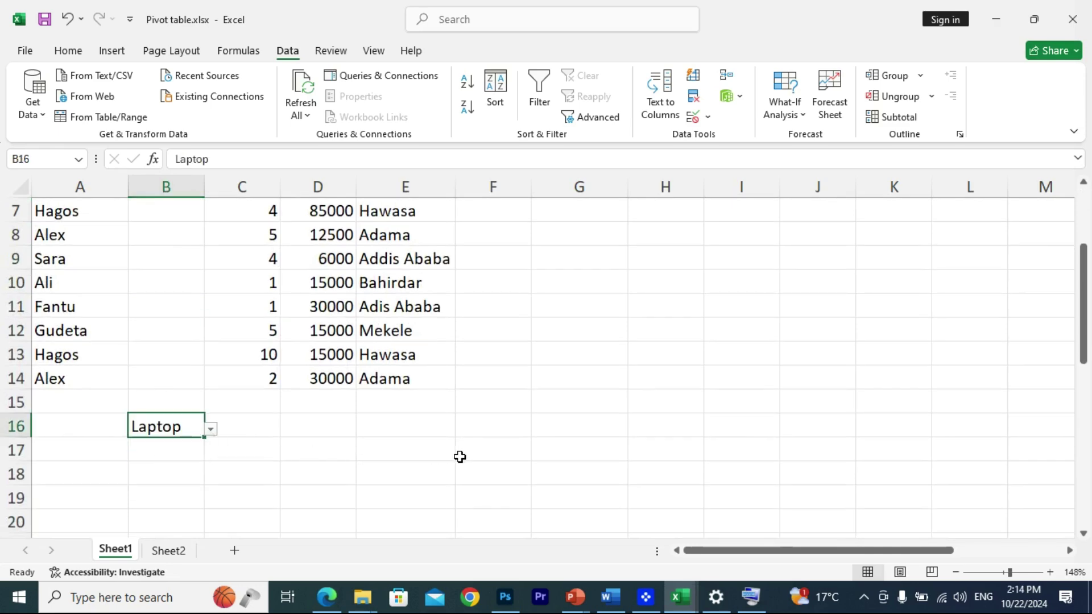
{"action": "scroll", "coordinate": [597, 443], "scroll_direction": "up", "scroll_amount": 2}
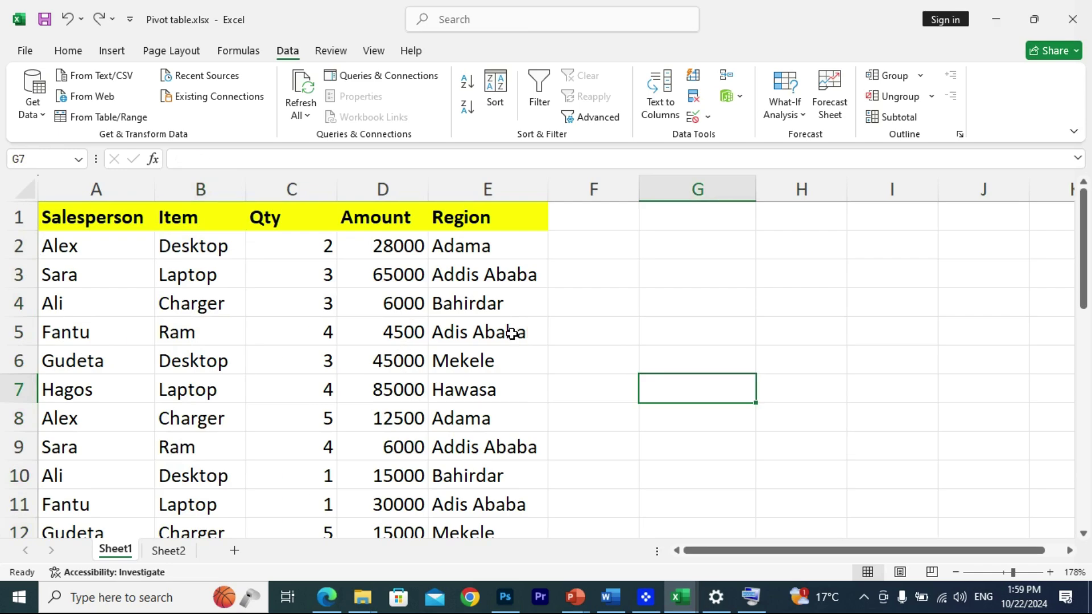
Select the Salesperson and Amount data in A24:B30
{"action": "scroll", "coordinate": [512, 330], "scroll_direction": "down", "scroll_amount": 2}
{"action": "scroll", "coordinate": [390, 342], "scroll_direction": "down", "scroll_amount": 3}
{"action": "scroll", "coordinate": [386, 351], "scroll_direction": "up", "scroll_amount": 2, "text": "ctrl"}
{"action": "scroll", "coordinate": [386, 352], "scroll_direction": "down", "scroll_amount": 2}
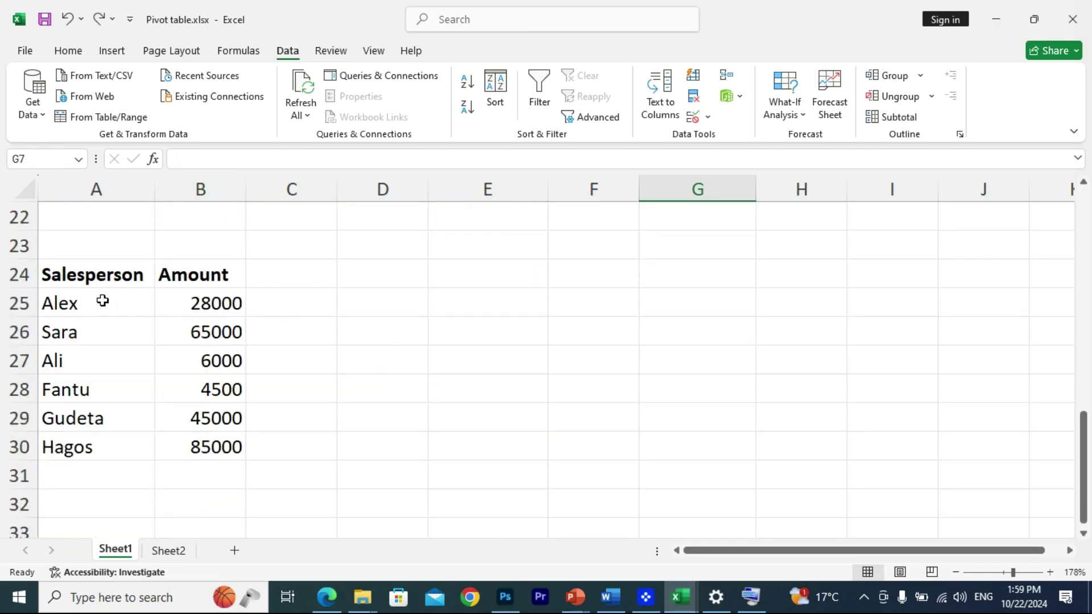
{"action": "scroll", "coordinate": [171, 319], "scroll_direction": "down", "scroll_amount": 1}
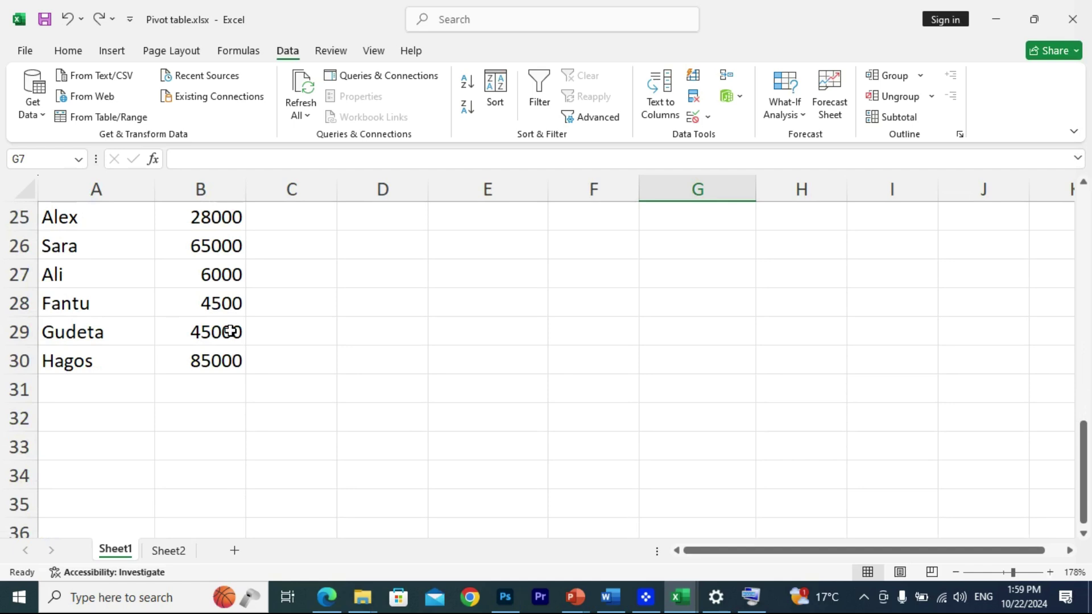
{"action": "scroll", "coordinate": [162, 293], "scroll_direction": "up", "scroll_amount": 1}
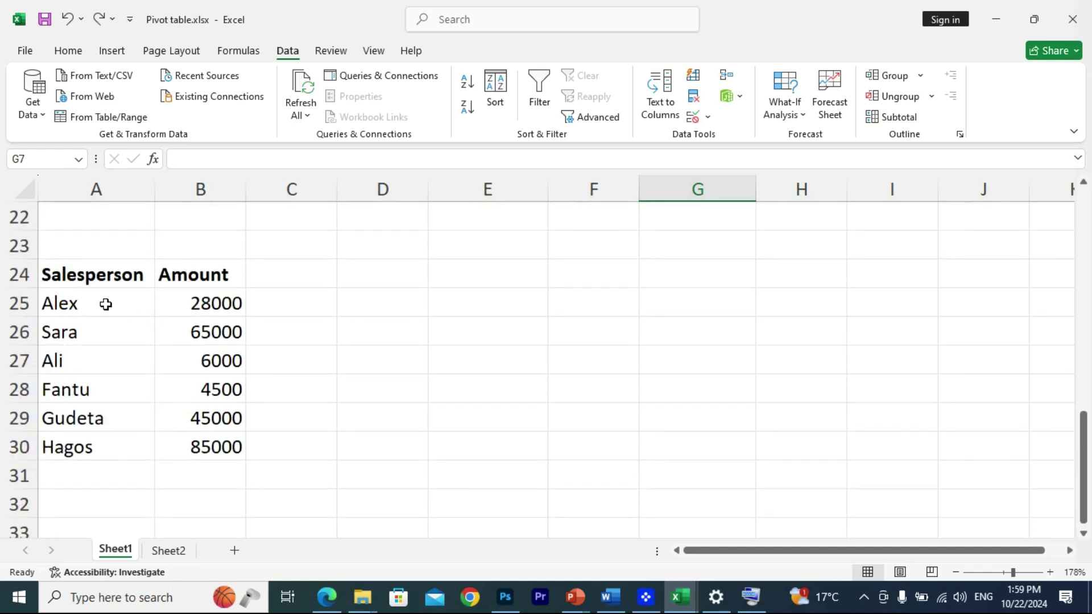
{"action": "left_click_drag", "start_coordinate": [63, 280], "coordinate": [198, 434]}
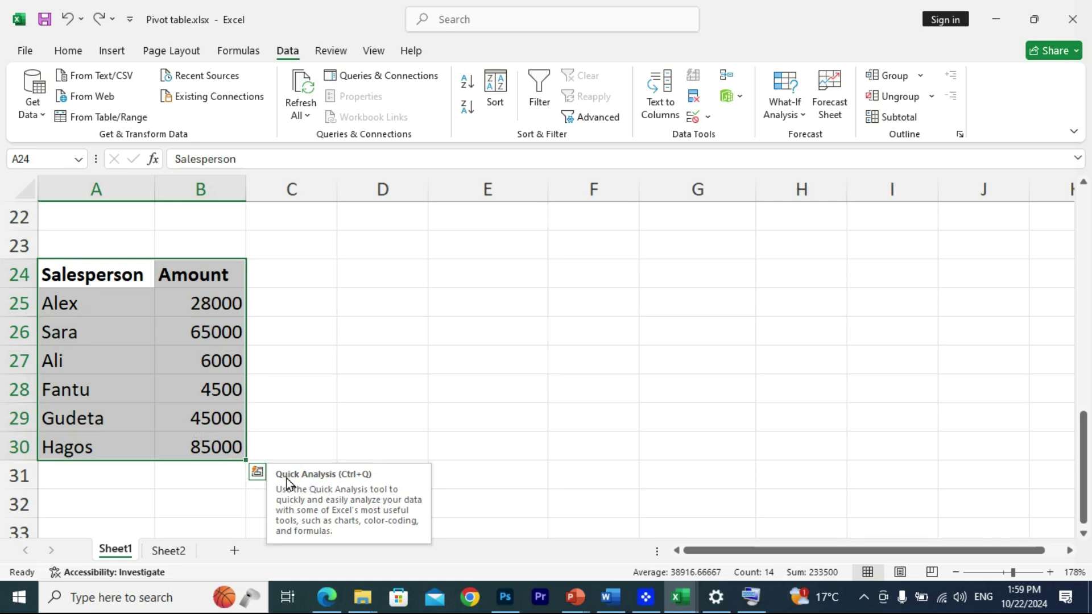
Open and dismiss Quick Analysis, then reselect the salesperson and amount range
{"action": "left_click", "coordinate": [258, 475]}
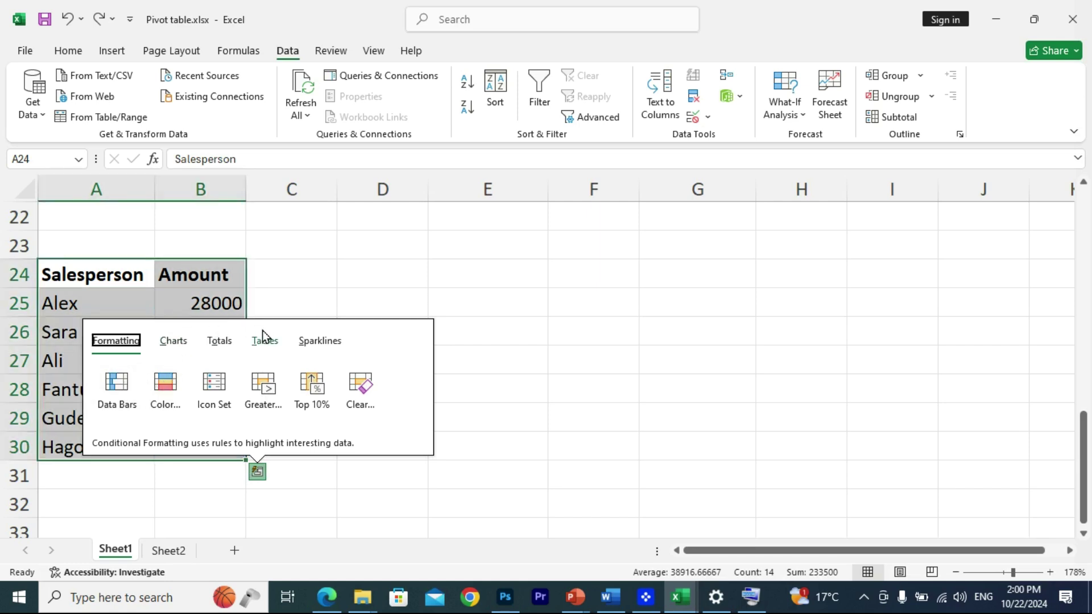
{"action": "left_click", "coordinate": [307, 502]}
{"action": "scroll", "coordinate": [234, 411], "scroll_direction": "down", "scroll_amount": 1}
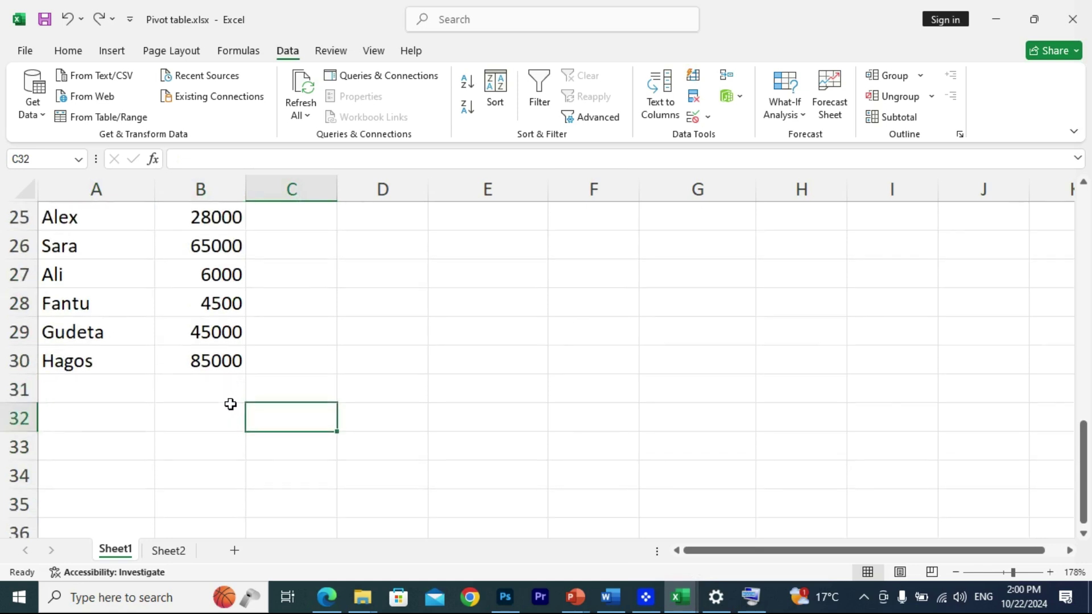
{"action": "scroll", "coordinate": [289, 382], "scroll_direction": "down", "scroll_amount": 2, "text": "ctrl"}
{"action": "scroll", "coordinate": [289, 382], "scroll_direction": "down", "scroll_amount": 1}
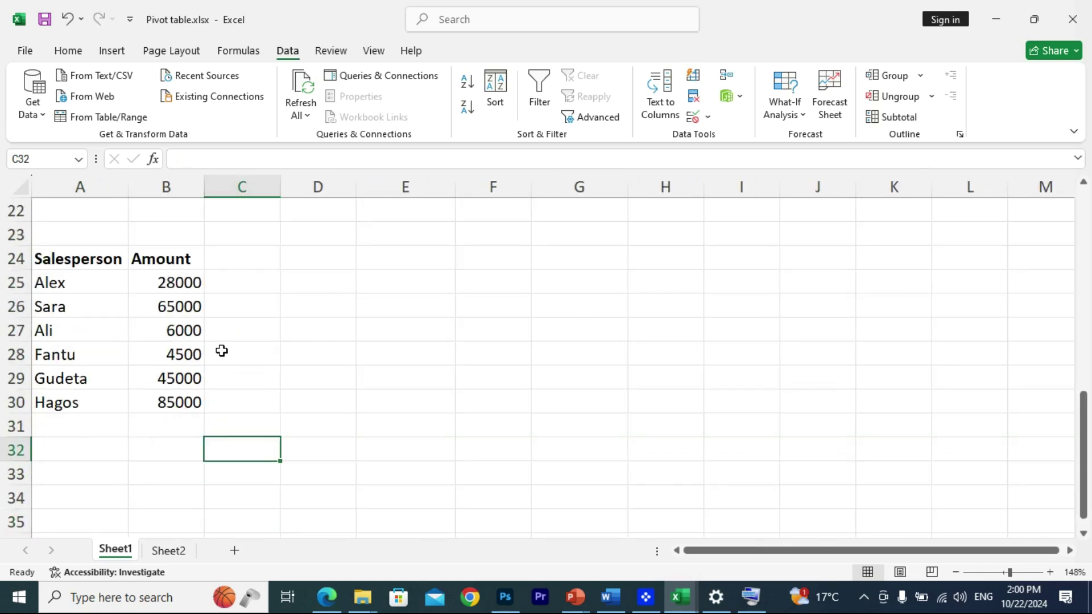
{"action": "scroll", "coordinate": [224, 352], "scroll_direction": "down", "scroll_amount": 1}
{"action": "scroll", "coordinate": [177, 306], "scroll_direction": "up", "scroll_amount": 1}
{"action": "left_click_drag", "start_coordinate": [85, 265], "coordinate": [187, 392]}
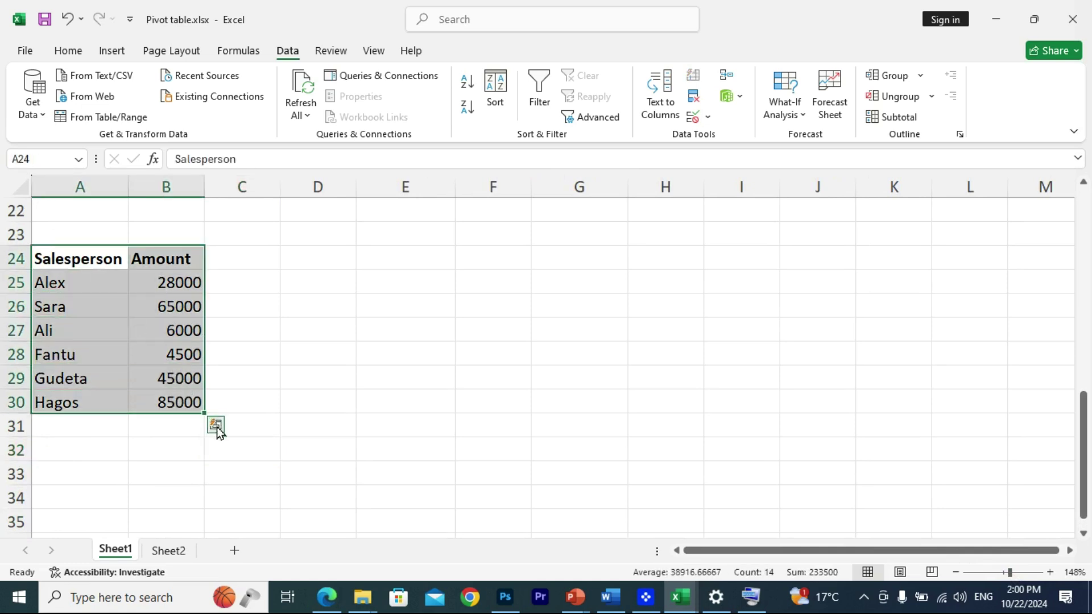
Insert a Quick Analysis pie chart of the amounts, undo it, and reopen Quick Analysis
{"action": "left_click", "coordinate": [215, 424]}
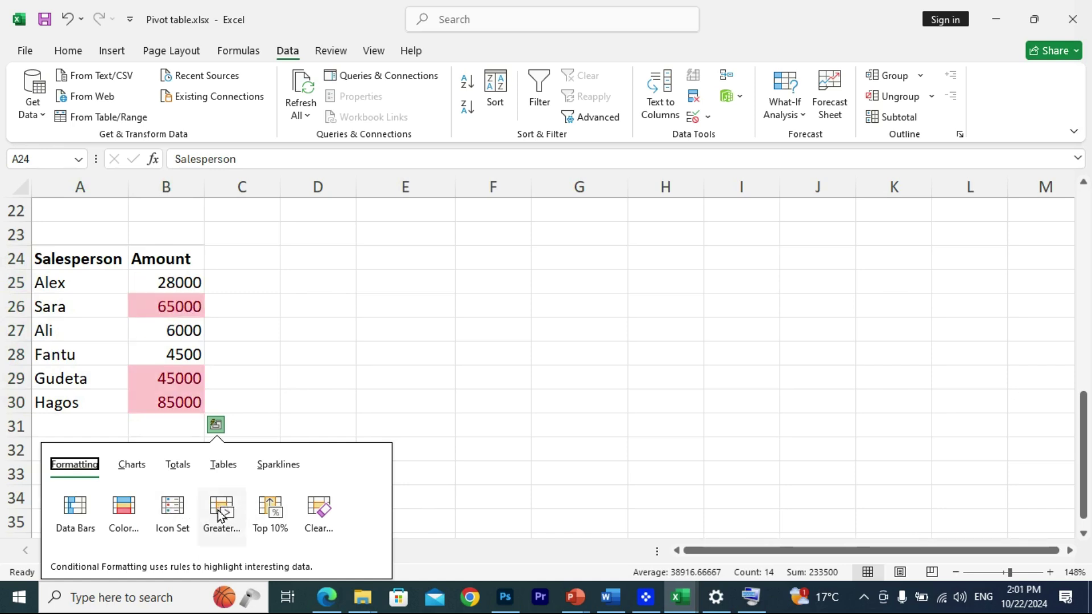
{"action": "left_click", "coordinate": [135, 470]}
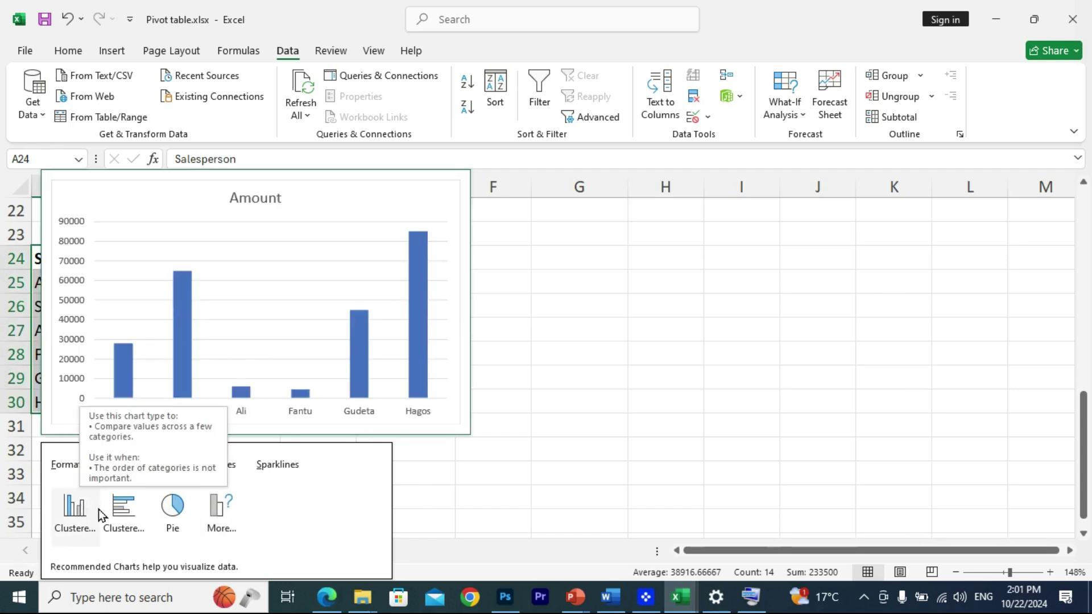
{"action": "left_click", "coordinate": [172, 511]}
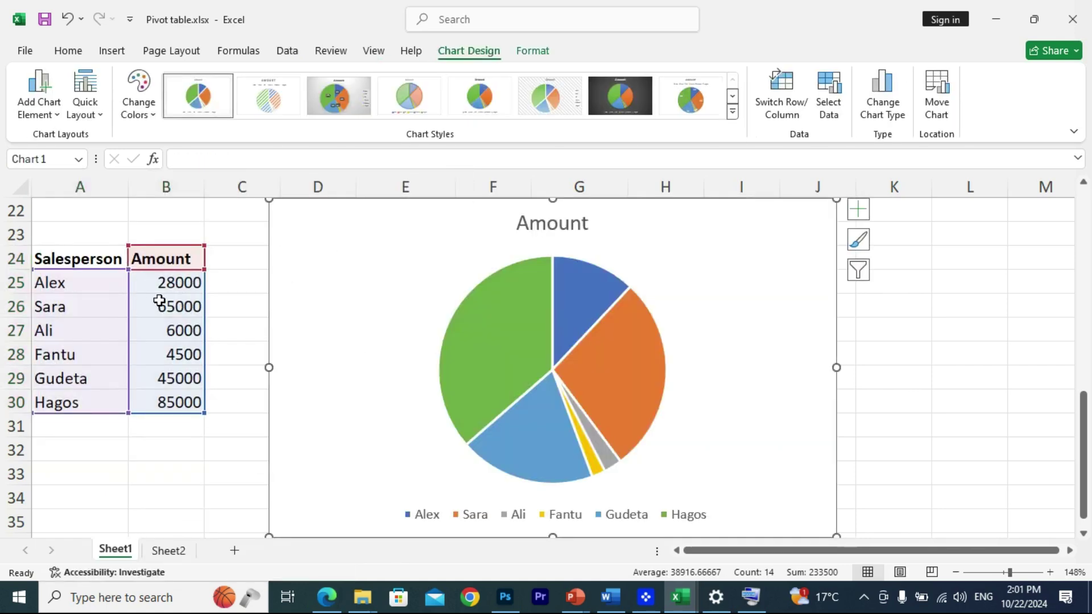
{"action": "key", "text": "ctrl+z"}
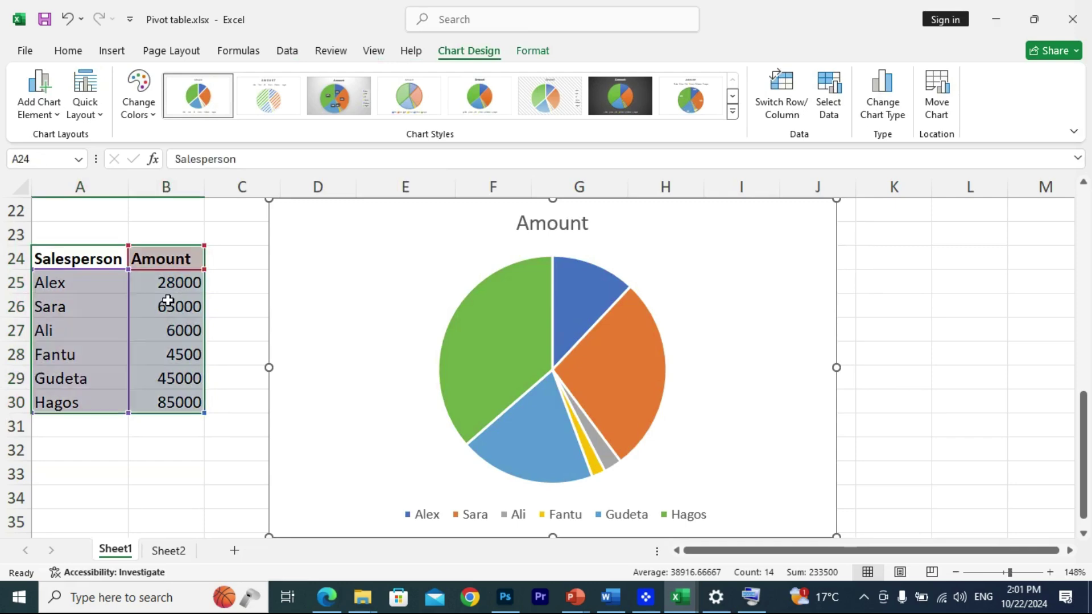
{"action": "left_click", "coordinate": [217, 427]}
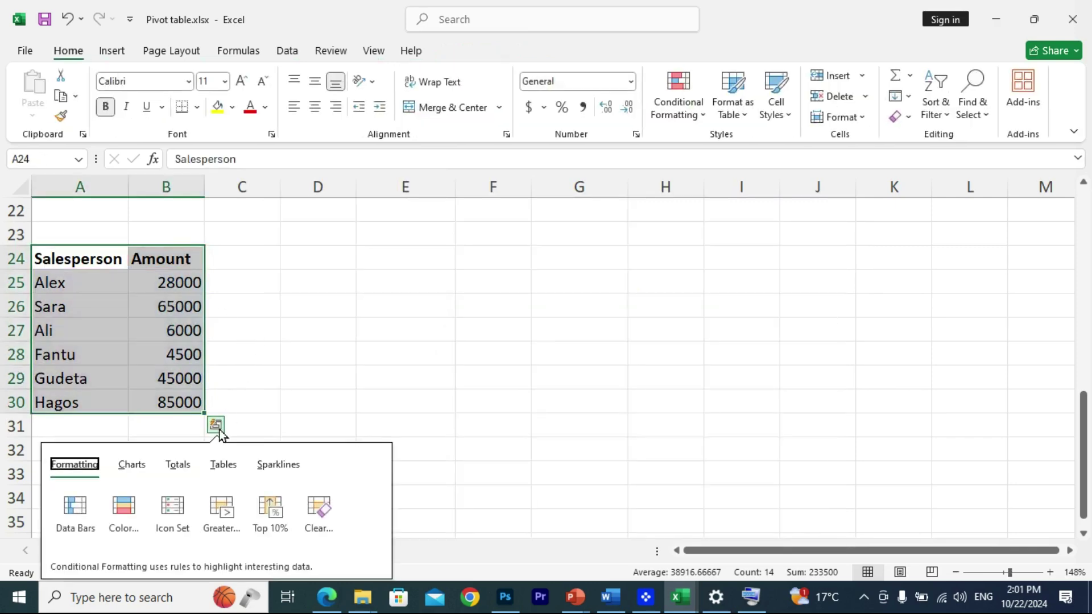
Preview Totals, then apply and undo a Quick Analysis table on A24:B30
{"action": "left_click", "coordinate": [181, 472]}
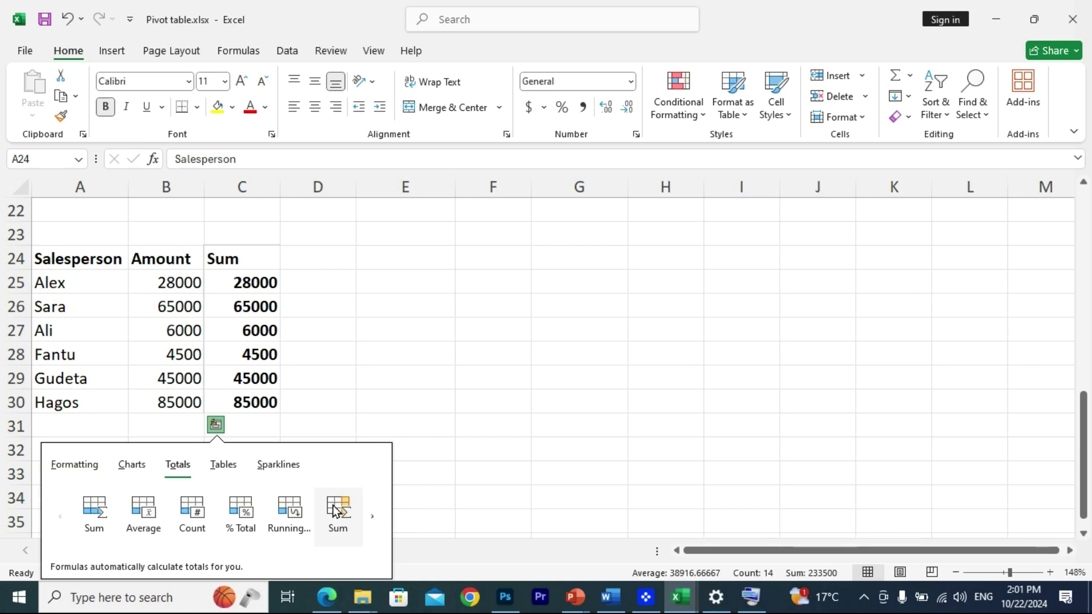
{"action": "left_click", "coordinate": [223, 466]}
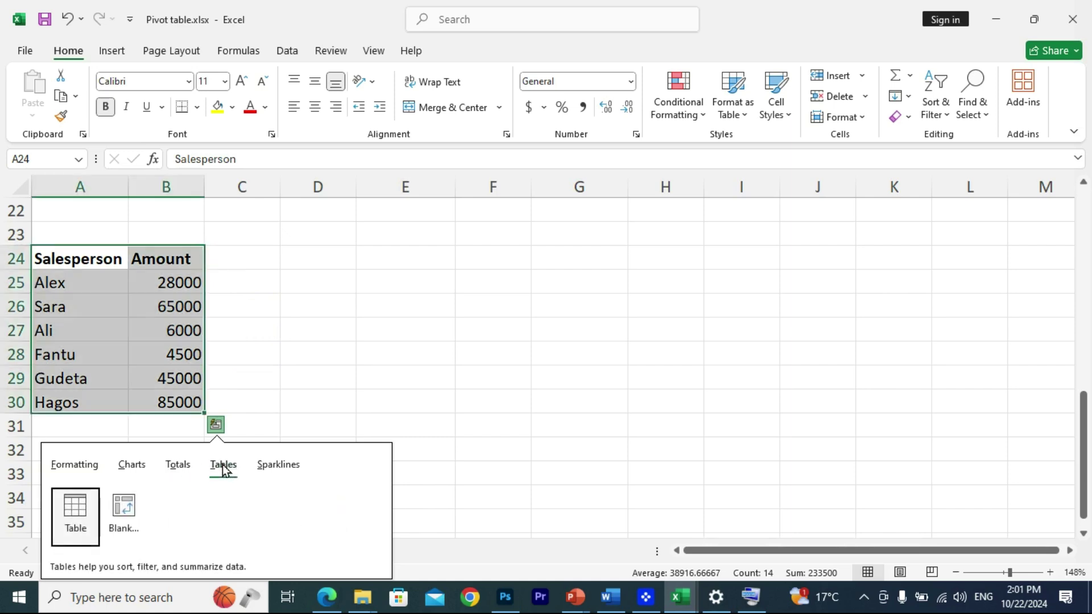
{"action": "left_click", "coordinate": [78, 509]}
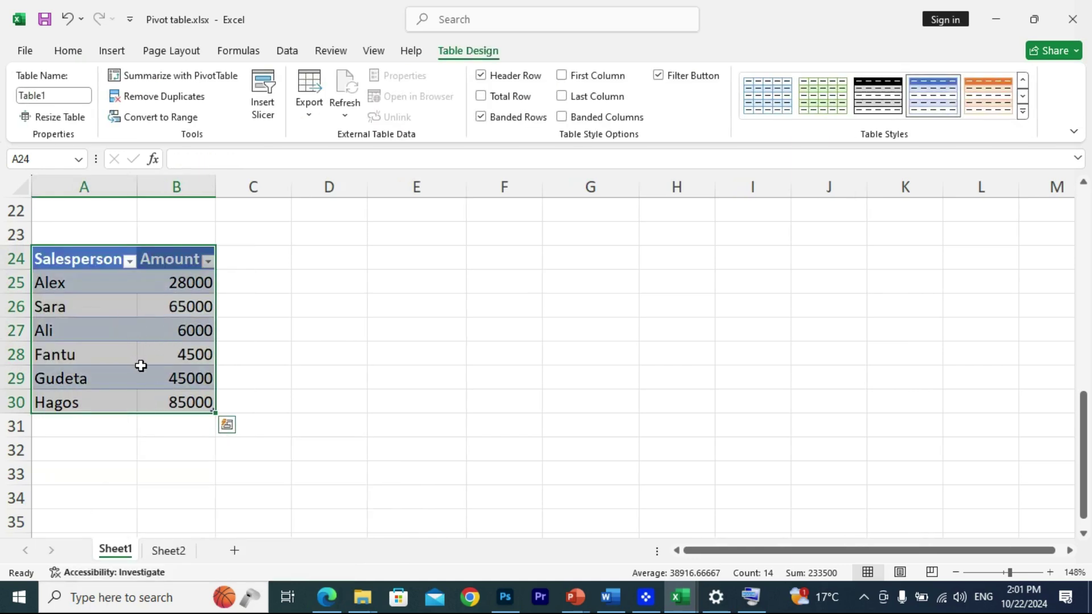
{"action": "key", "text": "ctrl+z"}
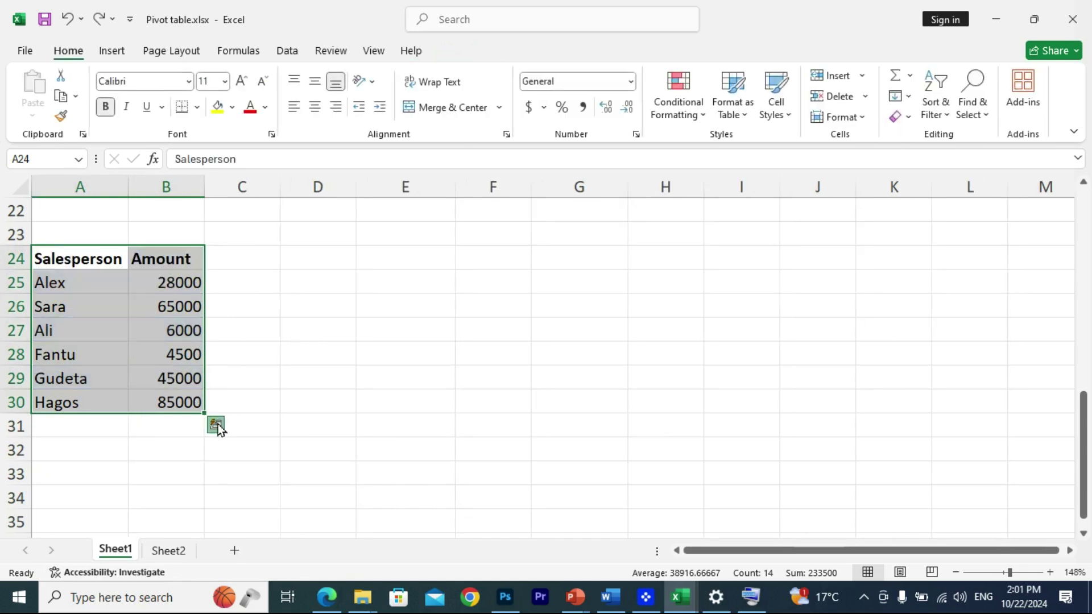
Insert a Clustered Column chart of the amounts from Quick Analysis Charts
{"action": "left_click", "coordinate": [217, 426]}
{"action": "left_click", "coordinate": [221, 466]}
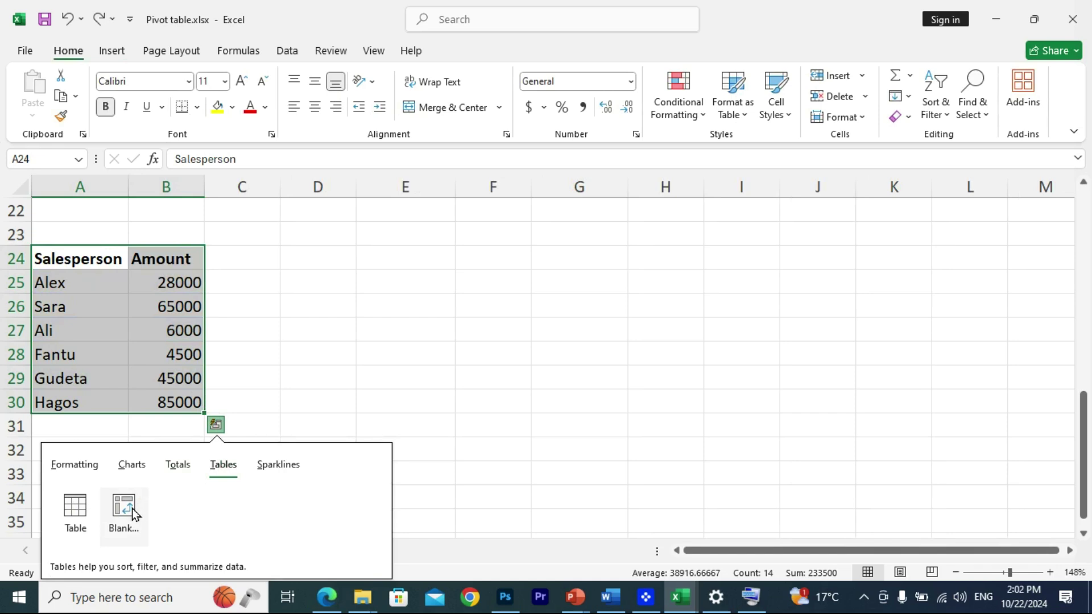
{"action": "left_click", "coordinate": [278, 467]}
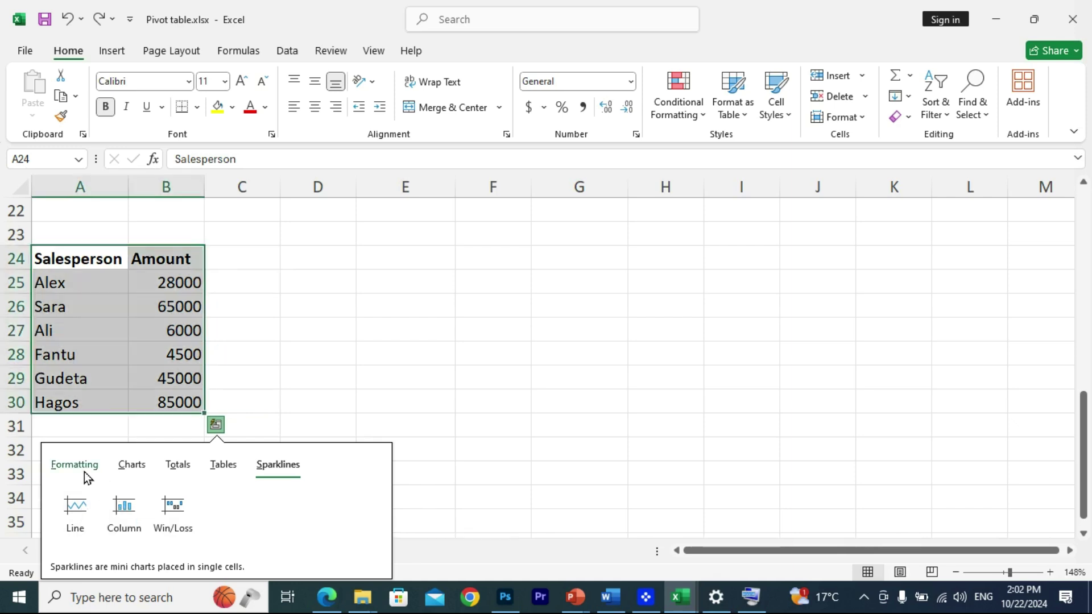
{"action": "left_click", "coordinate": [131, 465]}
{"action": "left_click", "coordinate": [75, 508]}
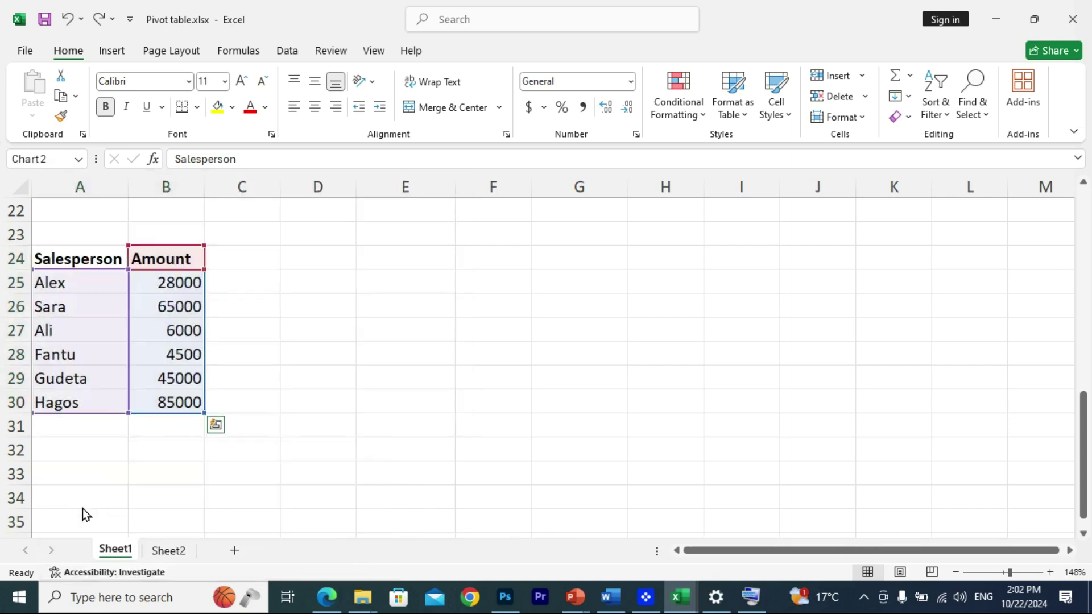
Resize the Amount chart and move it beside the A24:B30 data
{"action": "left_click_drag", "start_coordinate": [269, 199], "coordinate": [382, 324]}
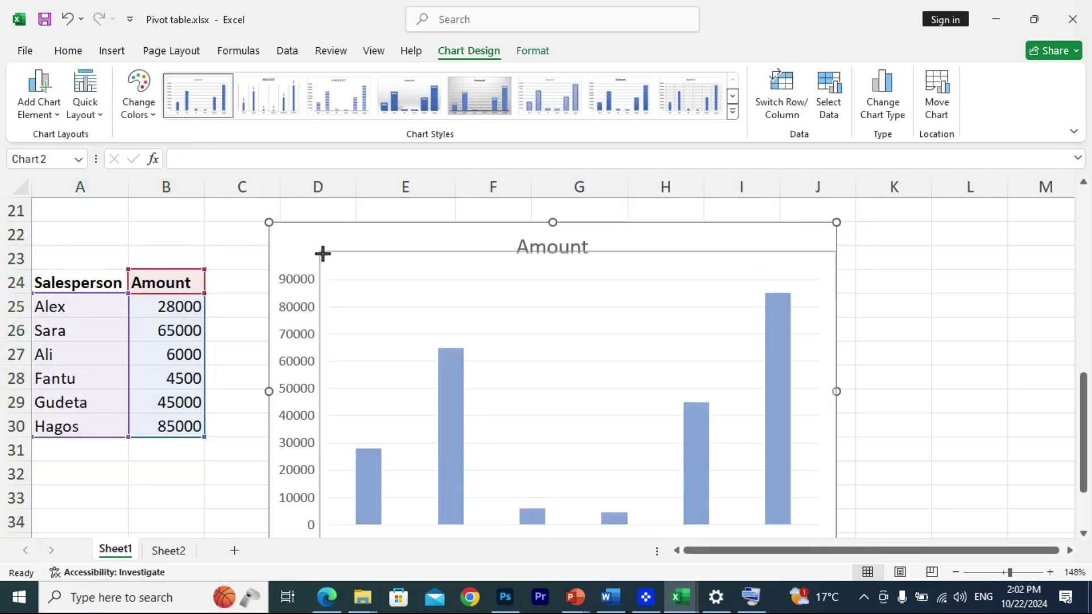
{"action": "left_click_drag", "start_coordinate": [485, 352], "coordinate": [335, 271]}
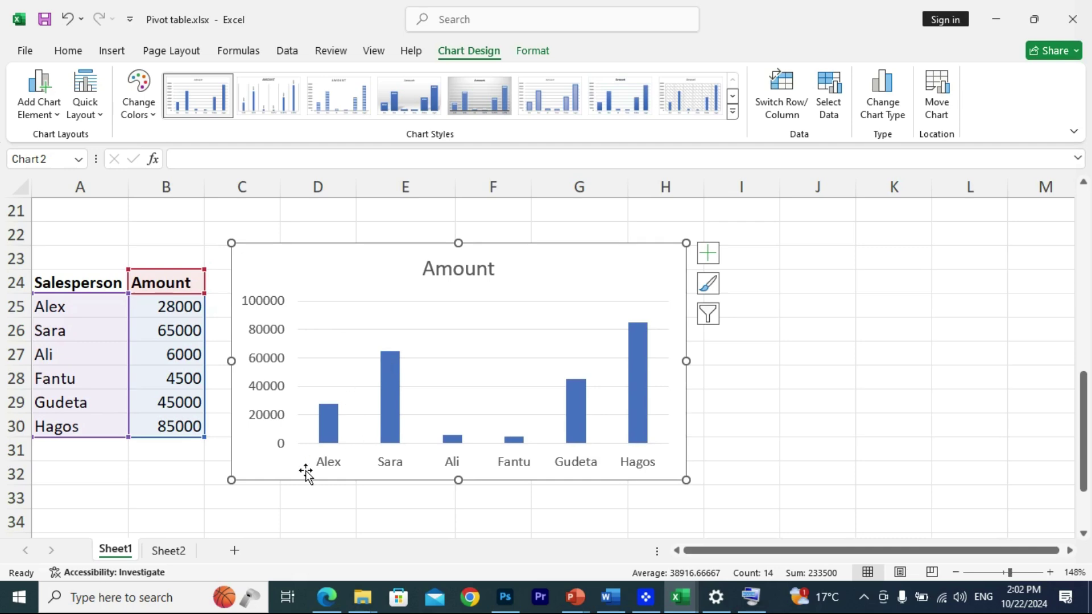
{"action": "scroll", "coordinate": [305, 470], "scroll_direction": "up", "scroll_amount": 7}
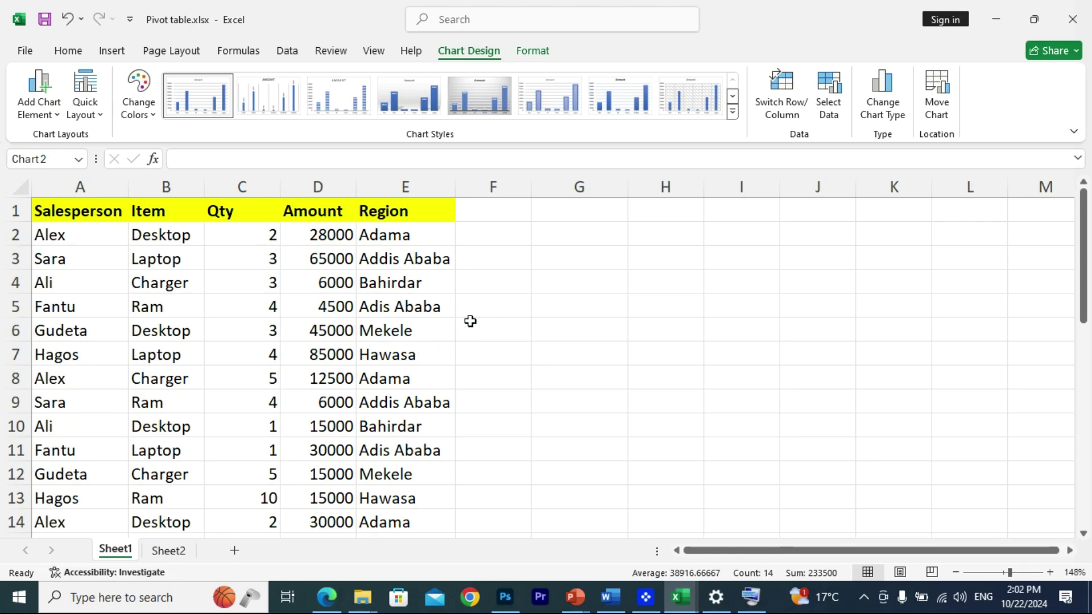
Enter Desktop in G1 as the filter criterion
{"action": "left_click", "coordinate": [586, 212]}
{"action": "type", "text": "Desktop"}
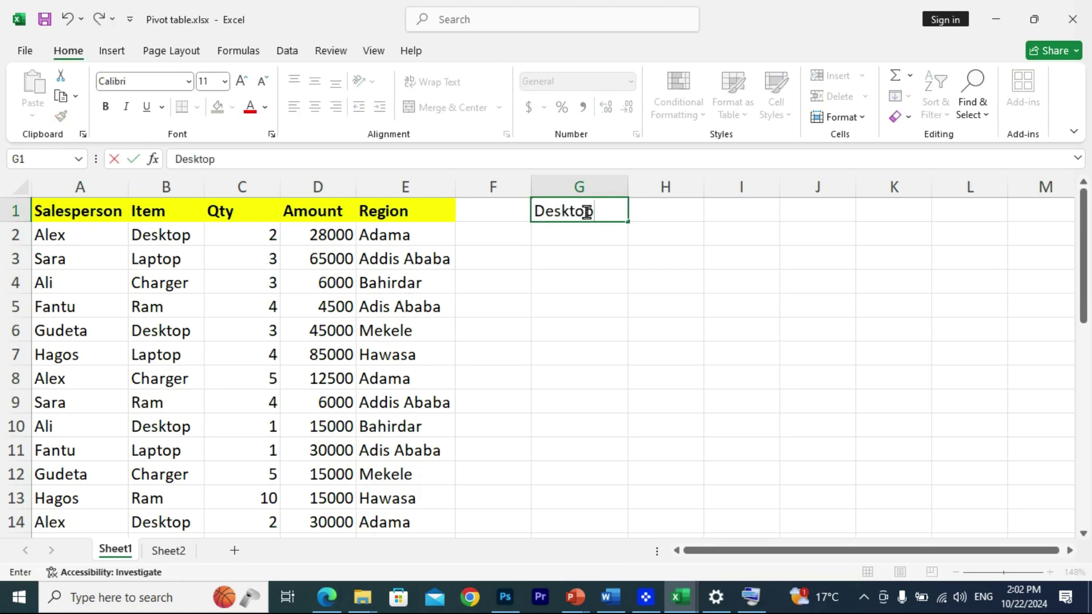
{"action": "left_click", "coordinate": [568, 238]}
{"action": "key", "text": "Down"}
{"action": "key", "text": "Down"}
{"action": "key", "text": "Down"}
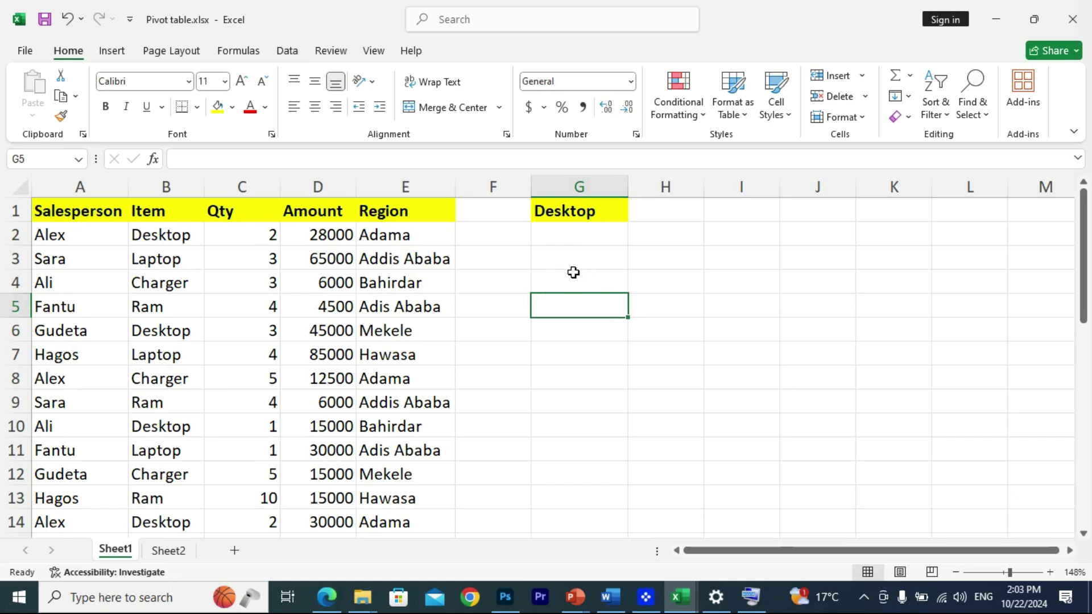
Start =FILTER( in G3 with A2:E14 as the array
{"action": "left_click", "coordinate": [544, 260]}
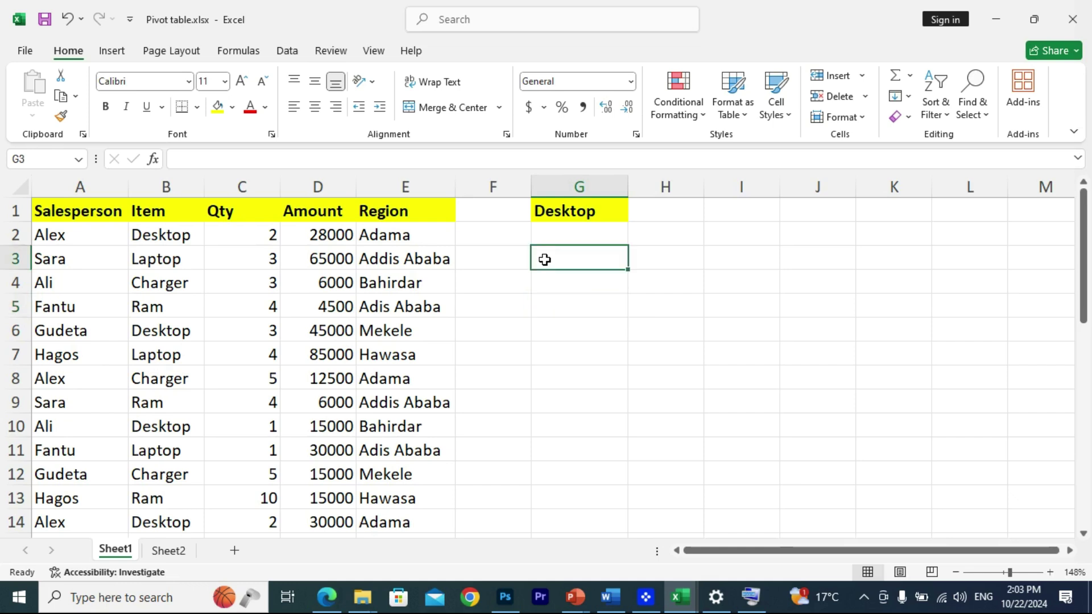
{"action": "type", "text": "="}
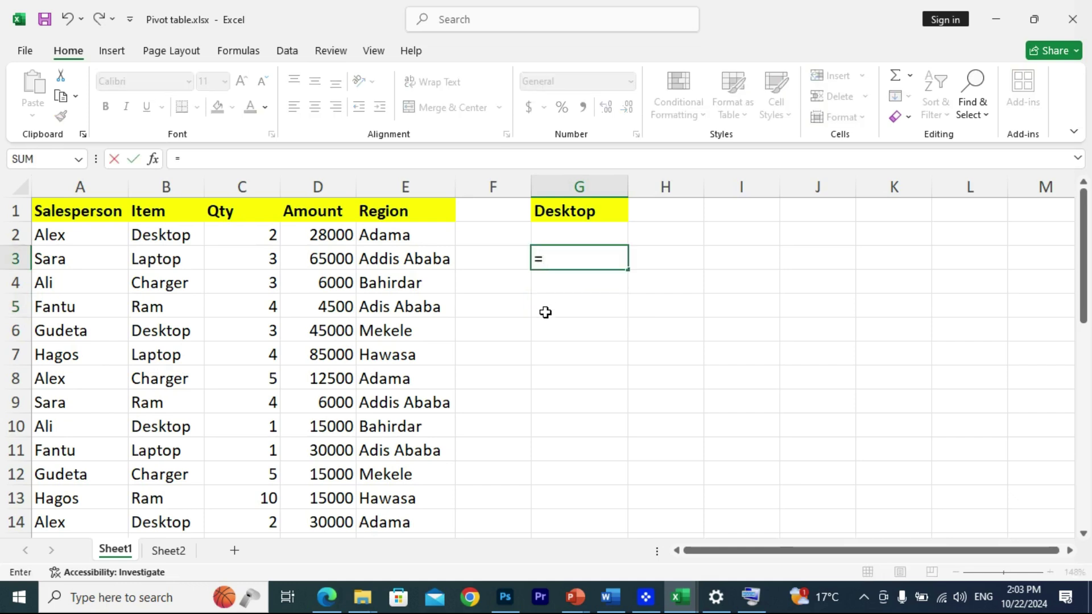
{"action": "type", "text": "fil"}
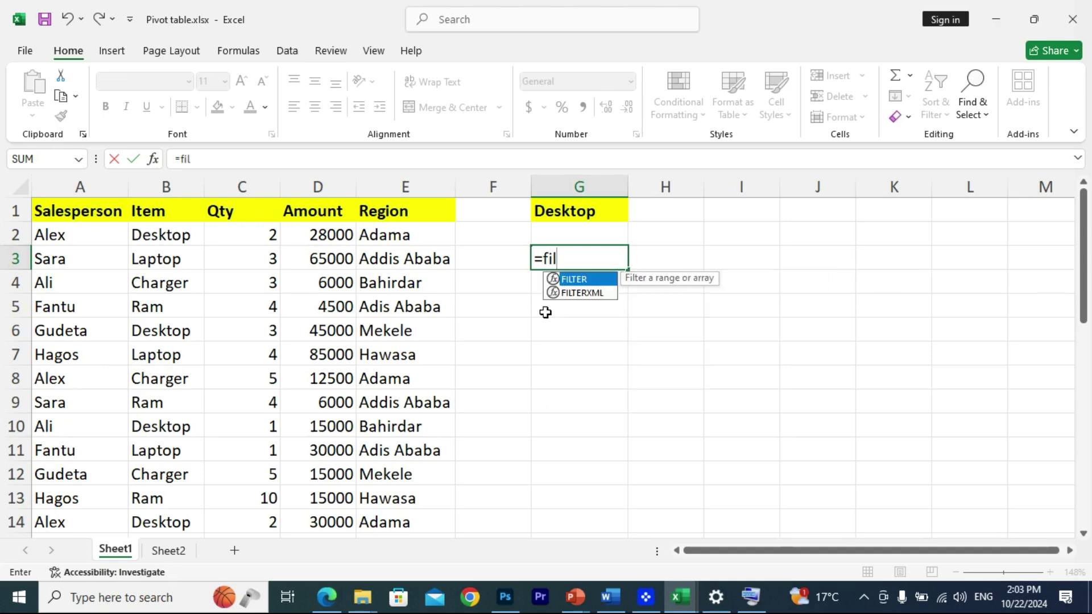
{"action": "double_click", "coordinate": [557, 279]}
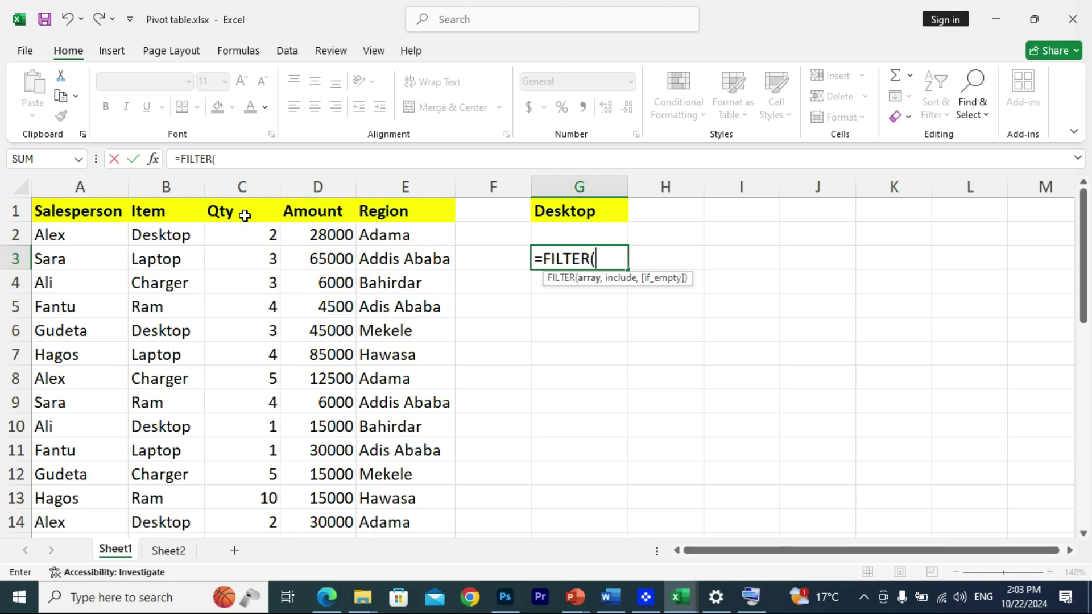
{"action": "mouse_move", "coordinate": [80, 236]}
{"action": "left_mouse_down"}
{"action": "mouse_move", "coordinate": [373, 543]}
{"action": "mouse_move", "coordinate": [395, 480]}
{"action": "left_mouse_up"}
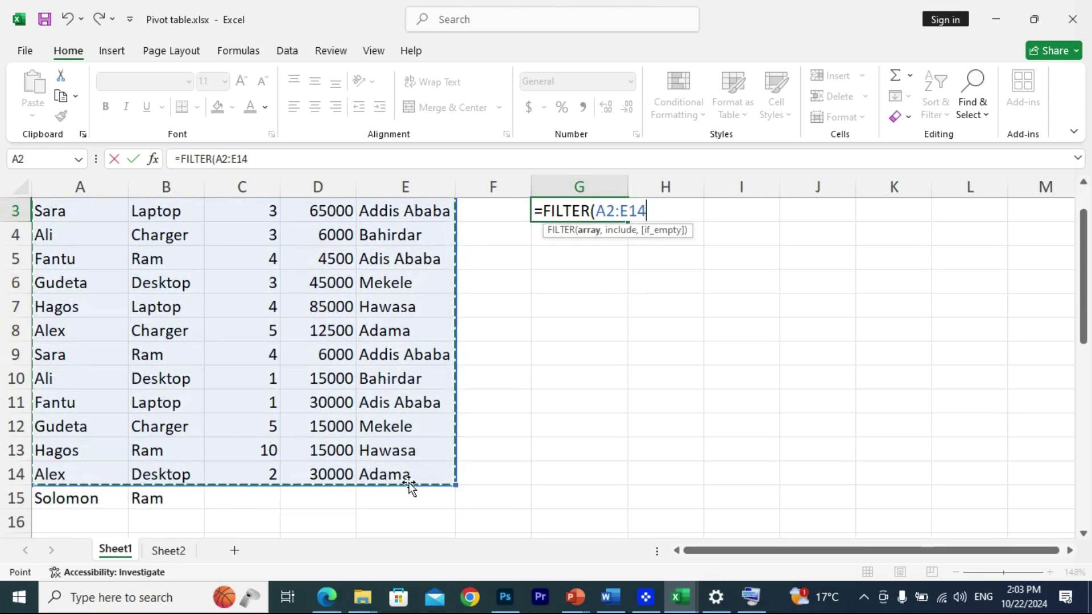
{"action": "scroll", "coordinate": [475, 431], "scroll_direction": "up", "scroll_amount": 1}
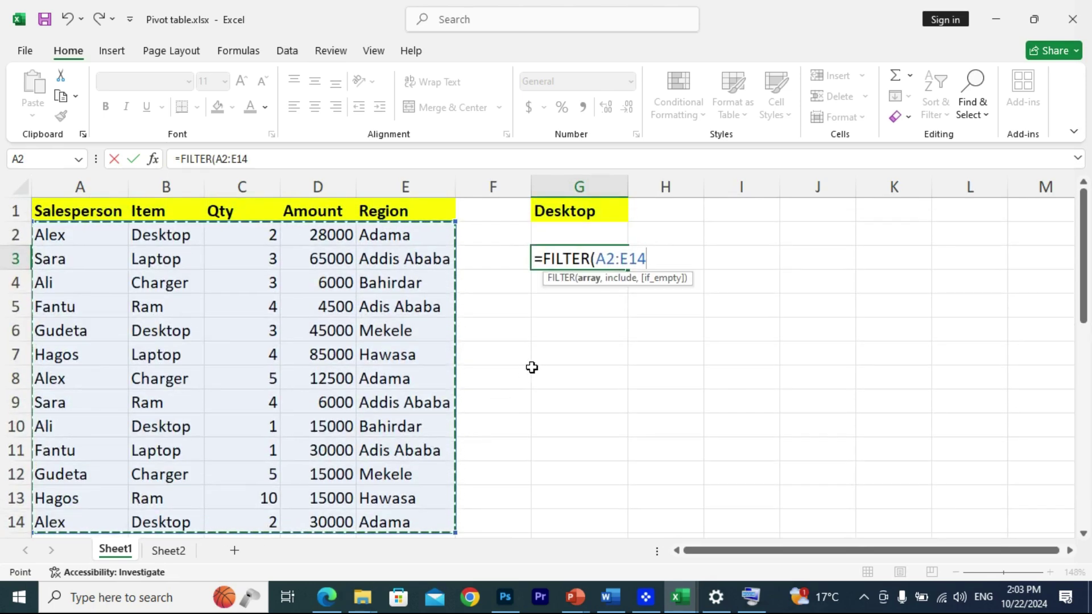
Complete G3 as =FILTER(A2:E14,B2:B14=G1) to spill the four Desktop rows
{"action": "type", "text": ","}
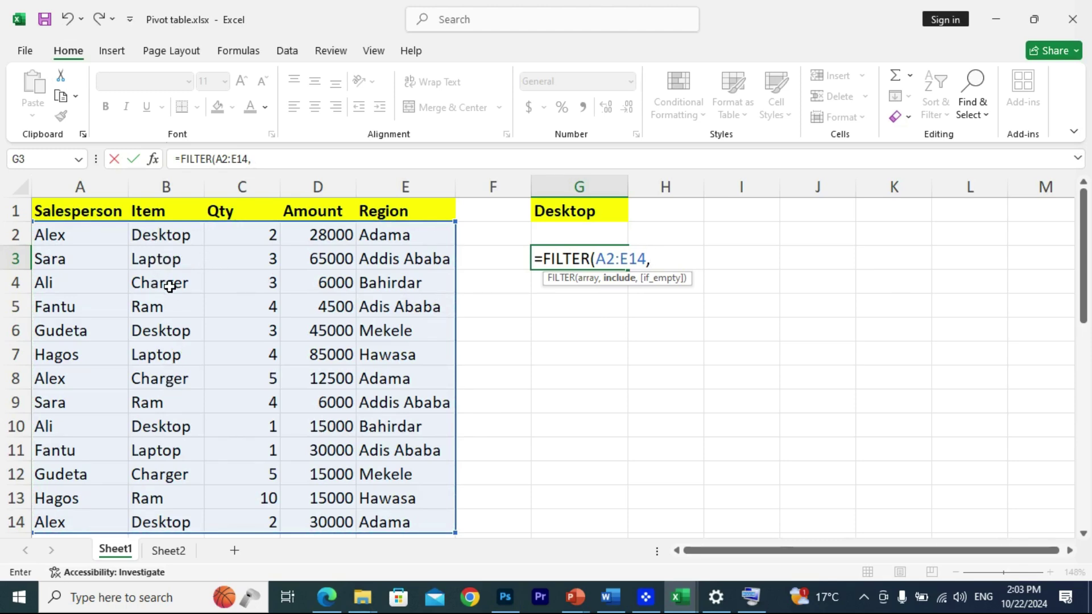
{"action": "left_click_drag", "start_coordinate": [184, 236], "coordinate": [178, 515]}
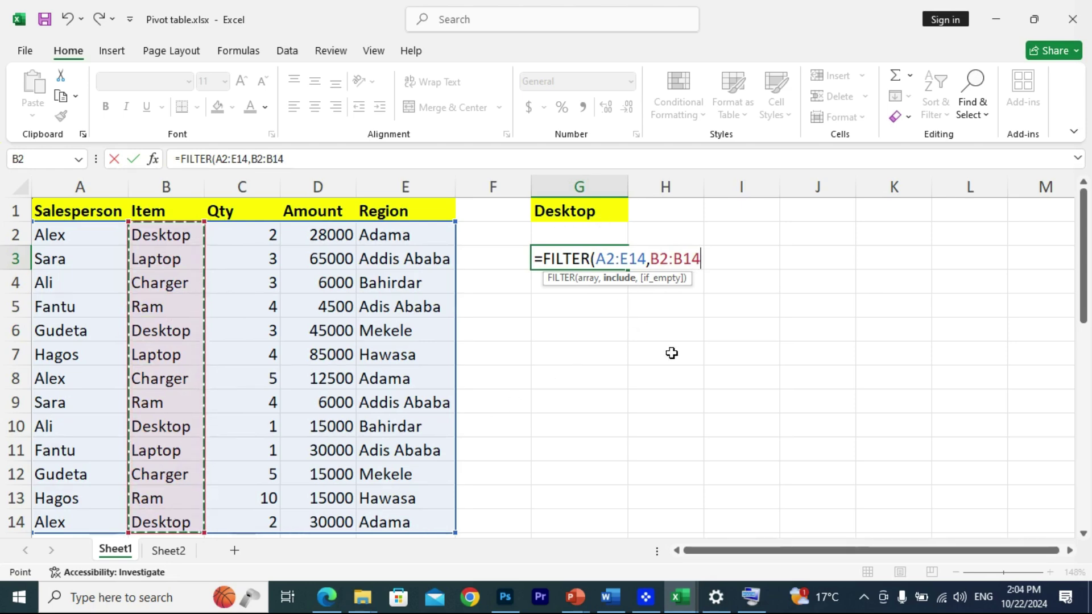
{"action": "left_click", "coordinate": [701, 260]}
{"action": "type", "text": "="}
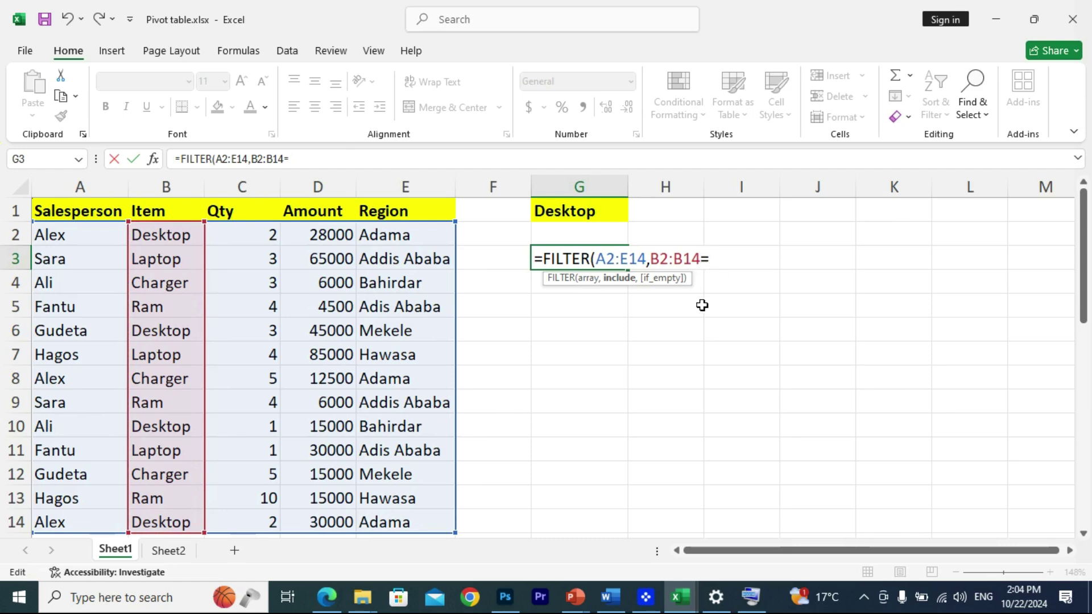
{"action": "left_click", "coordinate": [567, 213]}
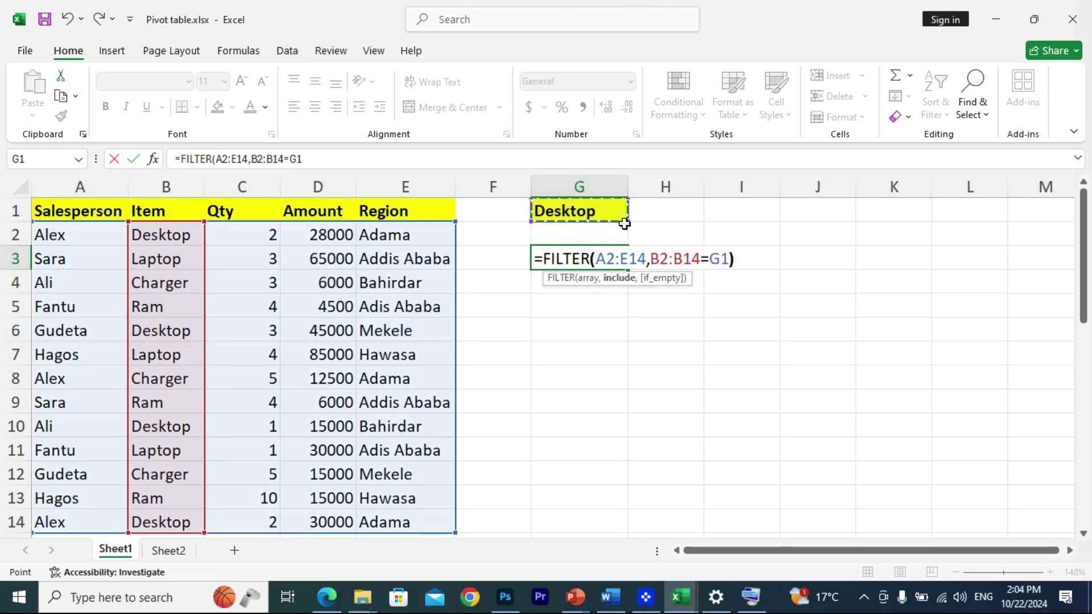
{"action": "type", "text": ")"}
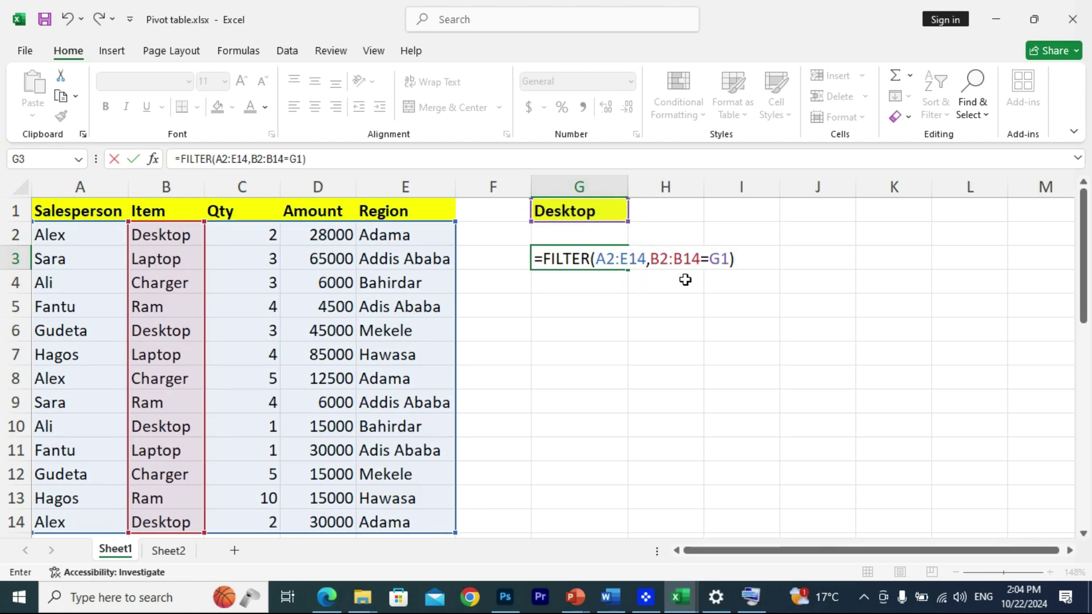
{"action": "key", "text": "Return"}
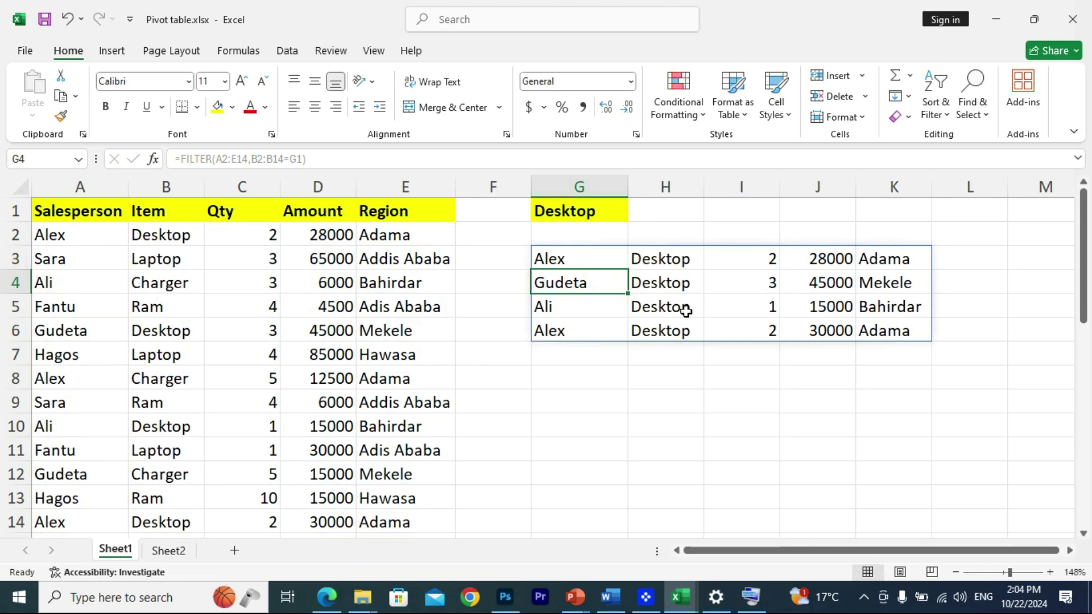
{"action": "left_click", "coordinate": [688, 358]}
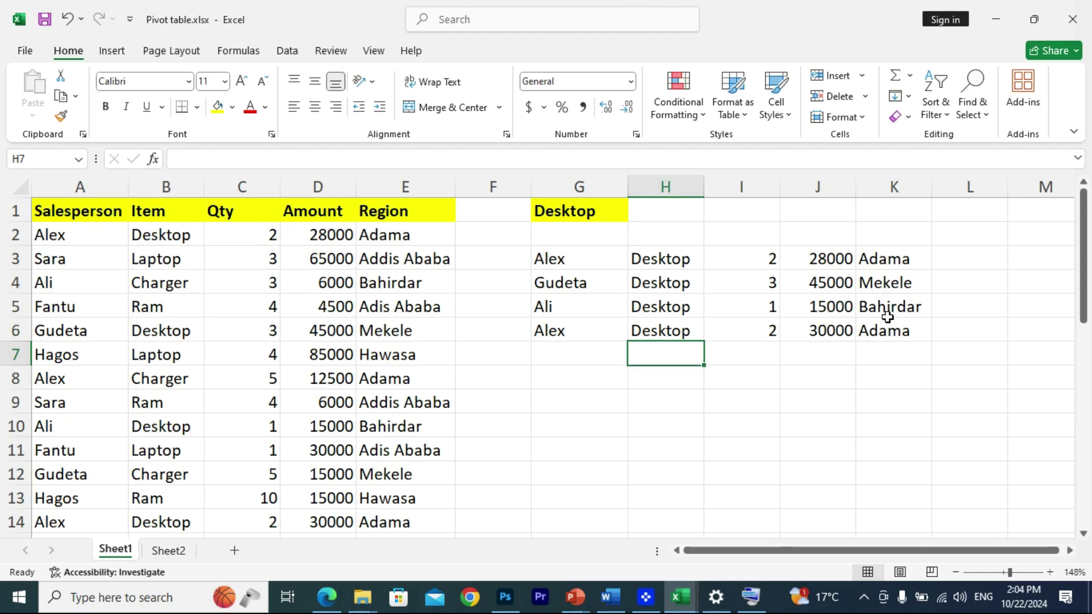
{"action": "left_click", "coordinate": [793, 399]}
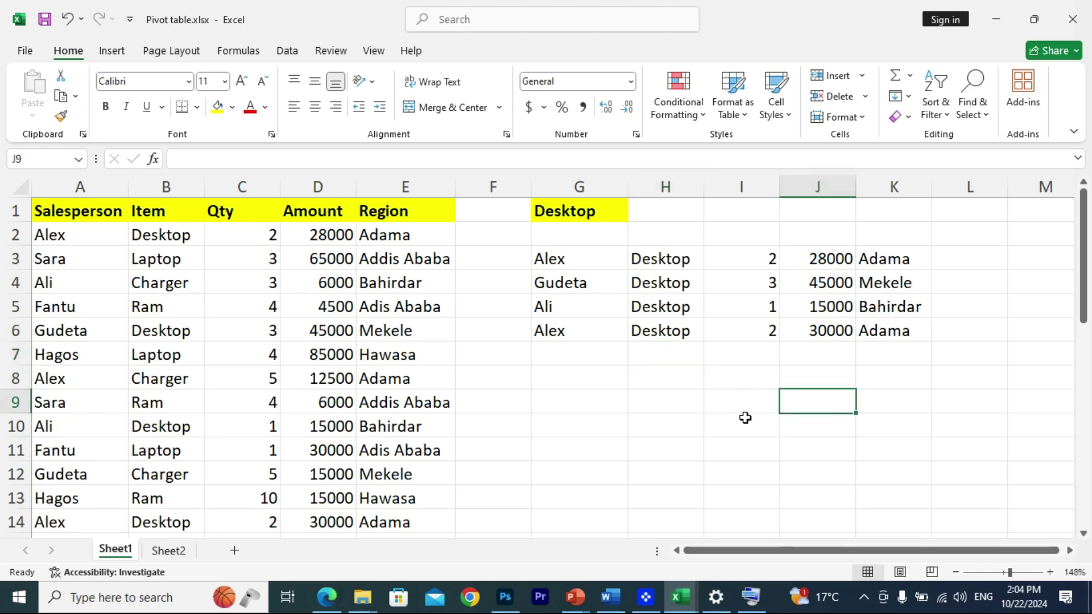